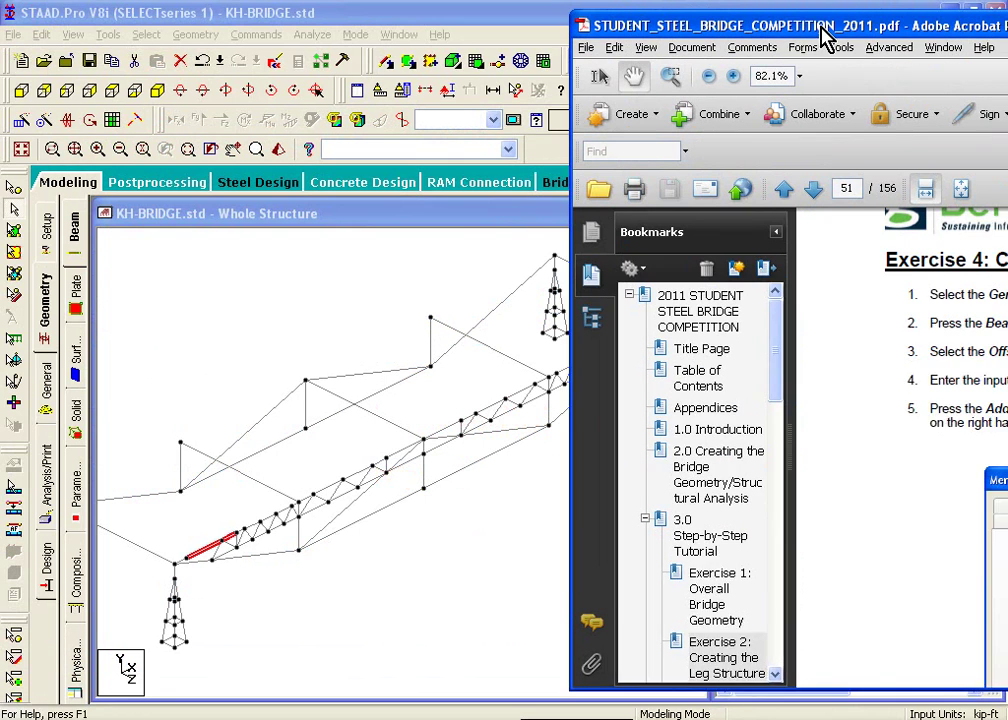
- Move the tutorial PDF into view and maximize it at Exercise 4: Creating Member Offsets
left_click_drag(698, 38, 405, 20)
double_click(405, 20)
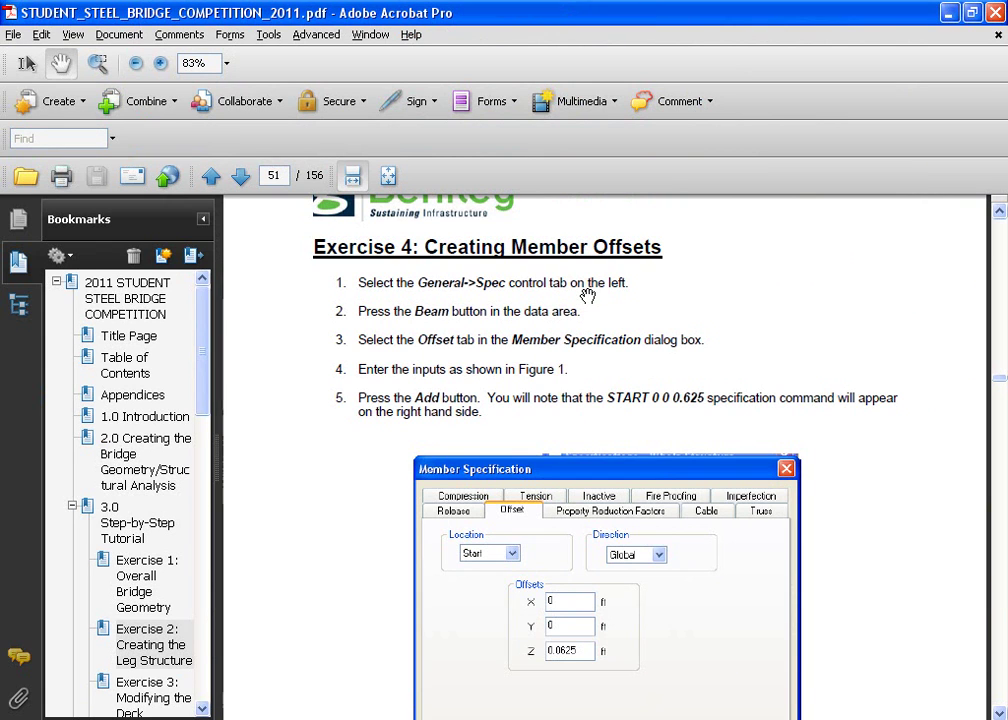
- Switch from the Acrobat tutorial back to the KH-BRIDGE model in STAAD.Pro
key("alt+Tab")
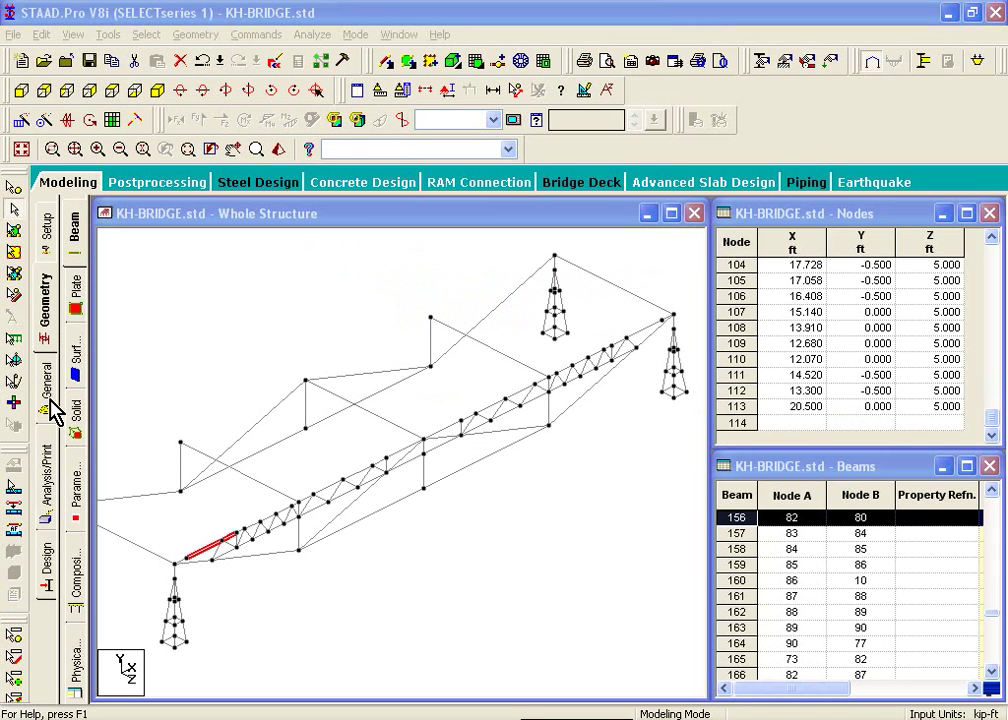
- Open the empty whole-structure Specifications dialog from the General > Spec page
left_click(47, 400)
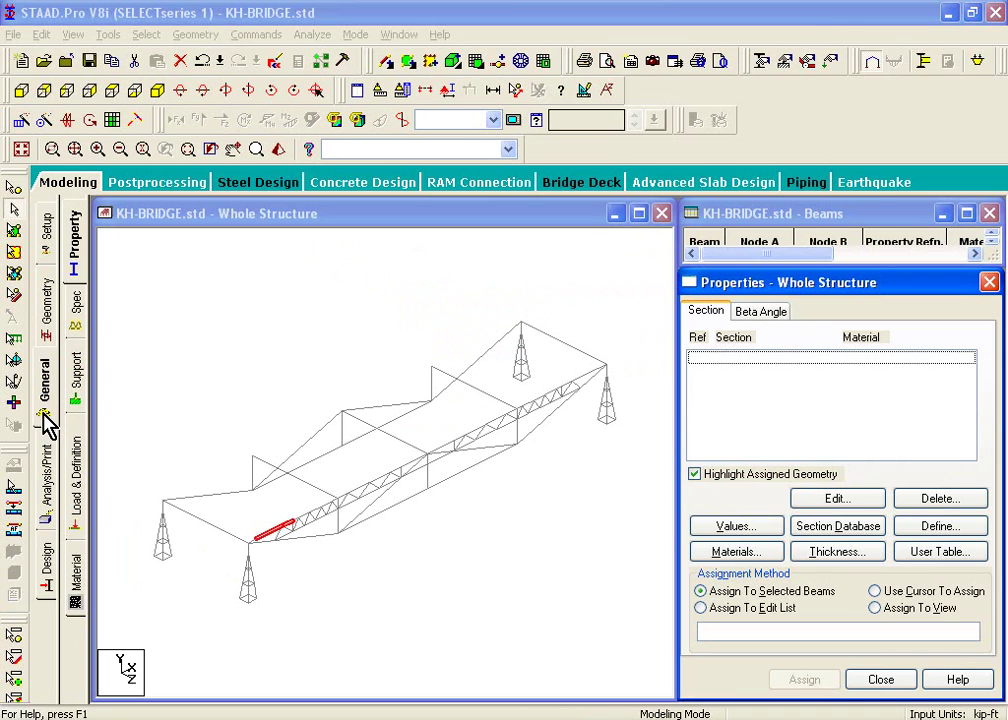
left_click(72, 295)
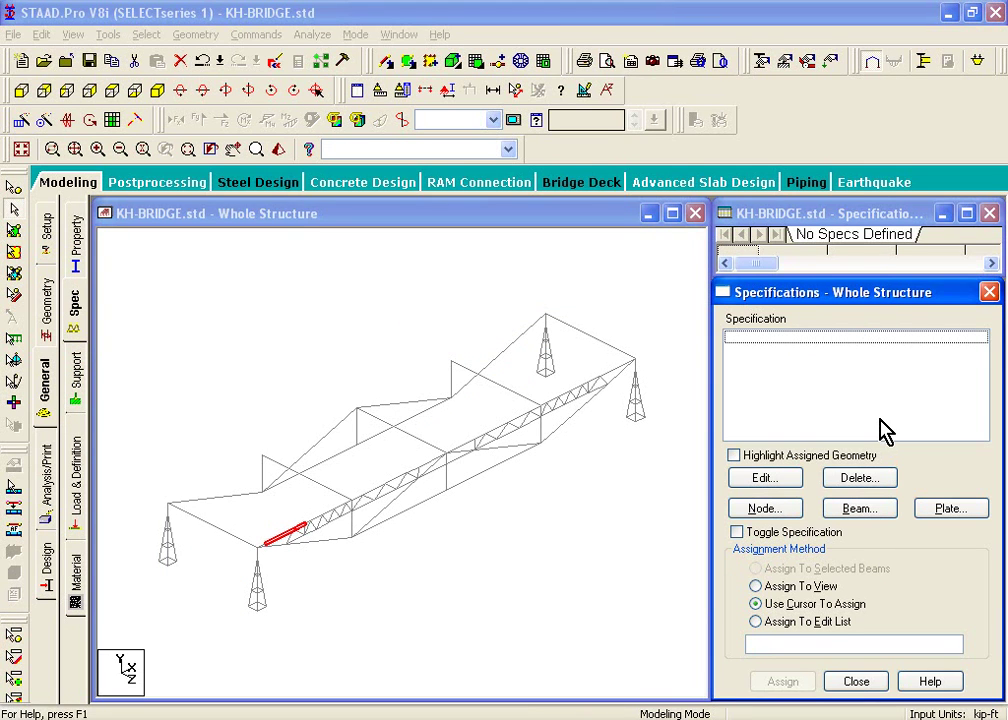
- Add a Start beam offset of 0.0625 ft in Z, listed as START 0 0 0.0625
left_click(863, 510)
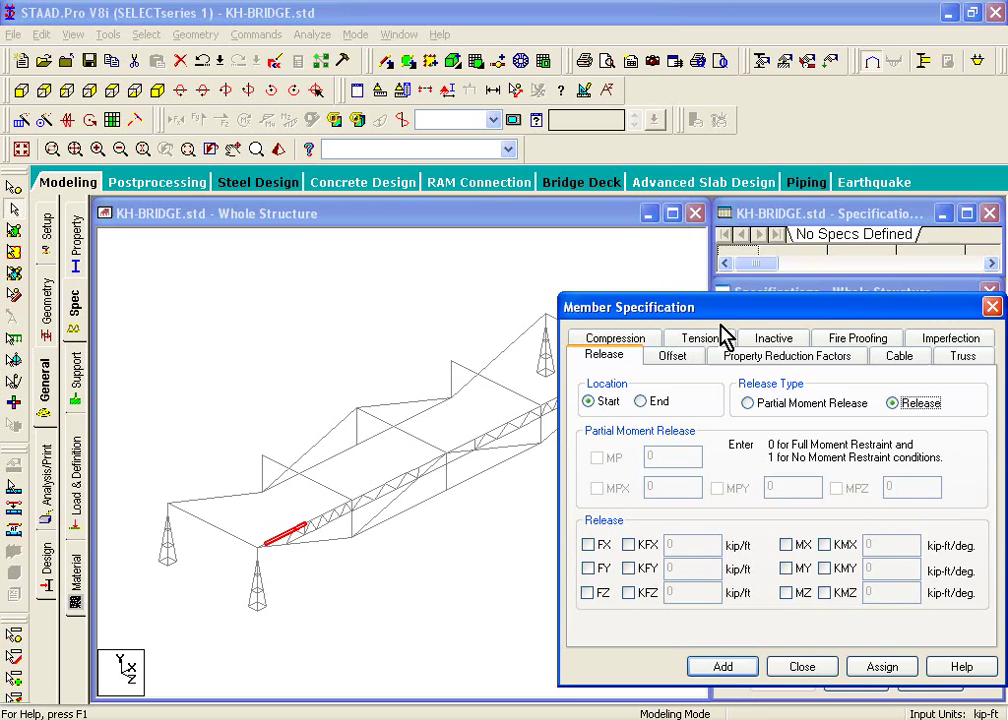
left_click_drag(732, 318, 388, 242)
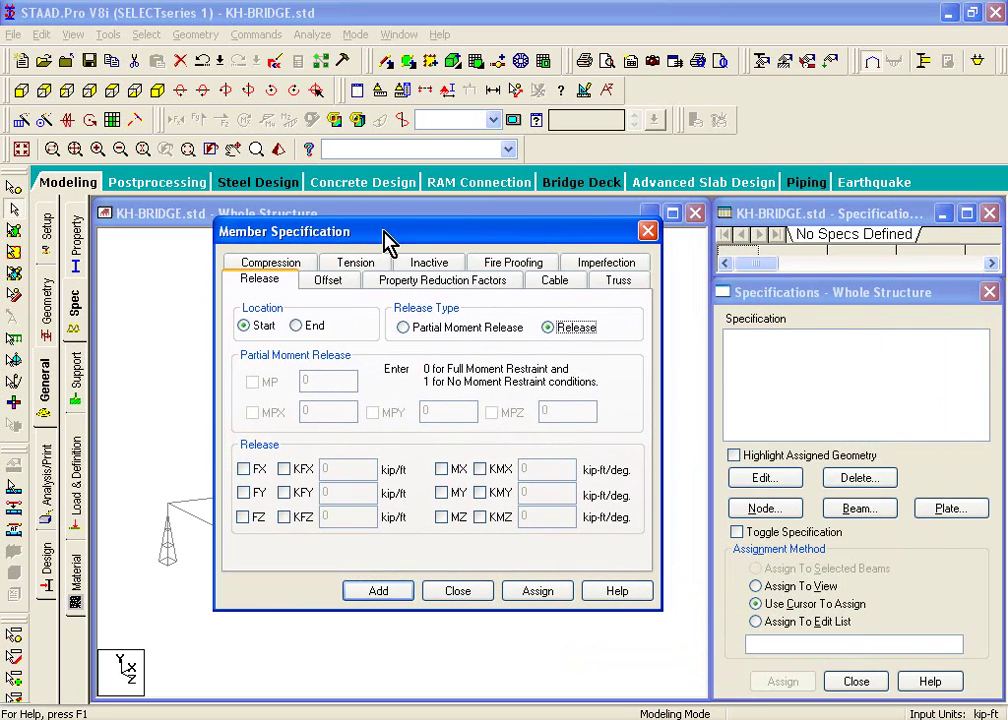
left_click(327, 282)
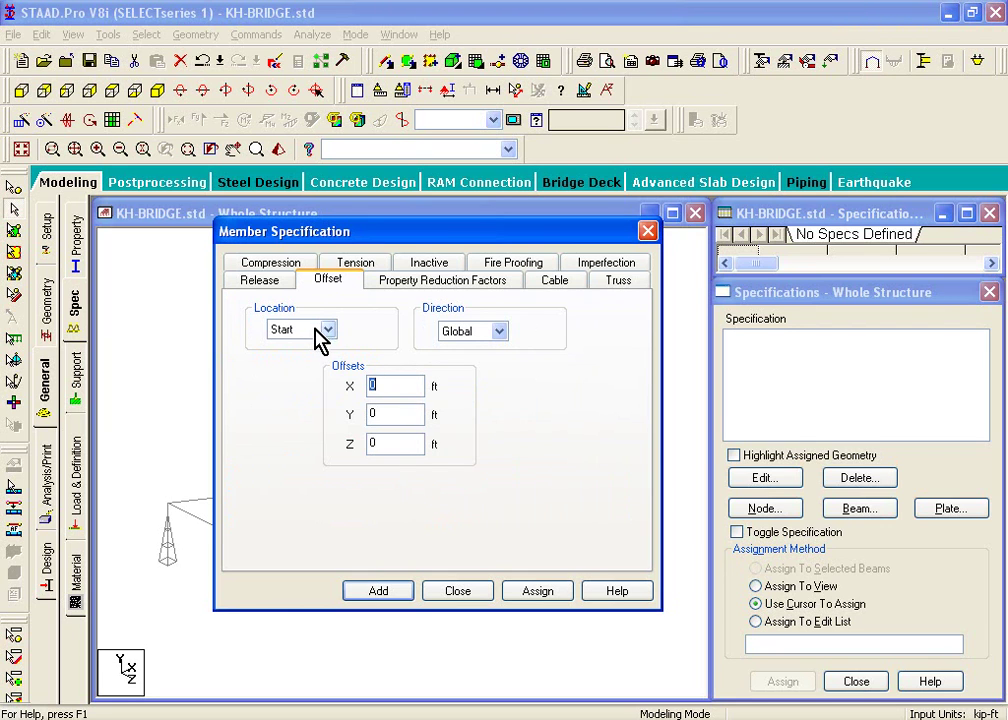
left_click(398, 445)
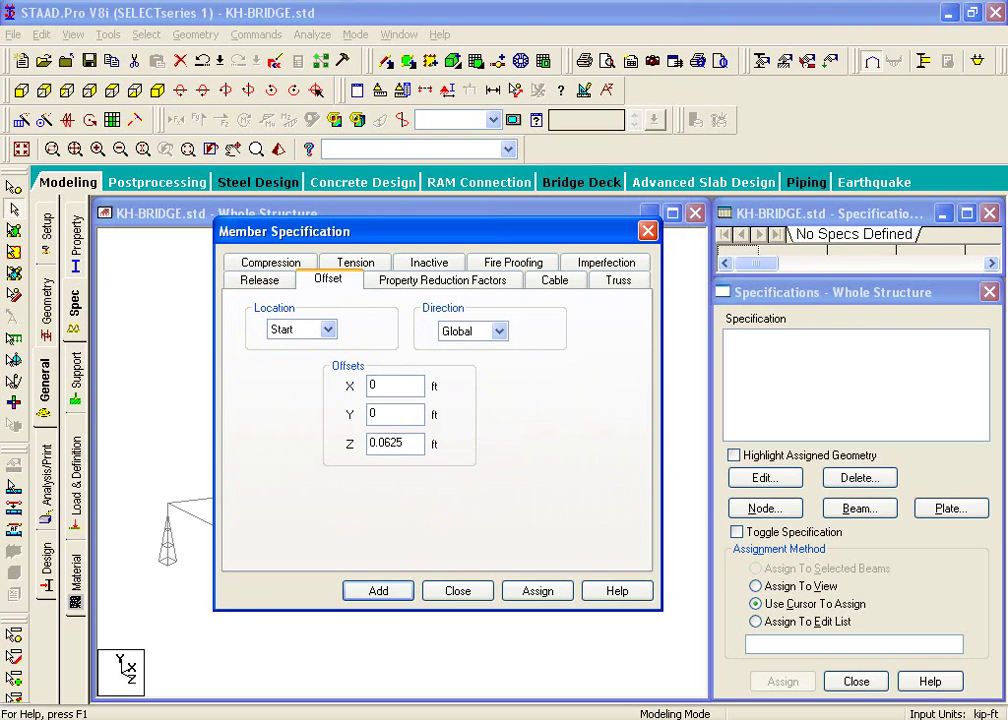
left_click(380, 592)
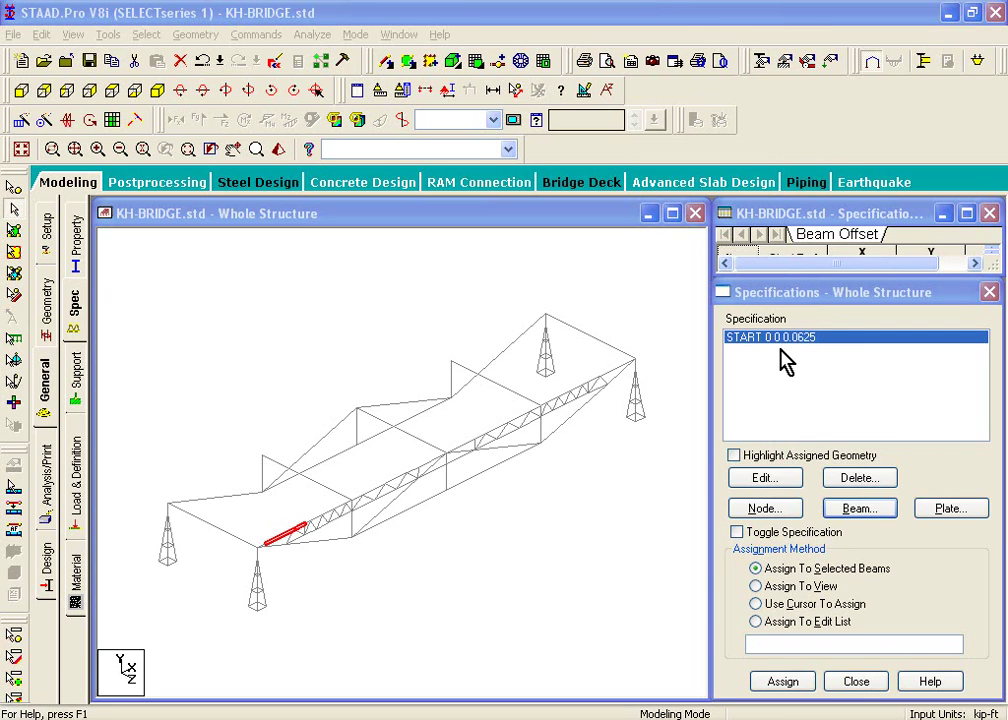
- Add an End beam offset of 0.0625 ft in Z, listed as END 0 0 0.0625
left_click(860, 508)
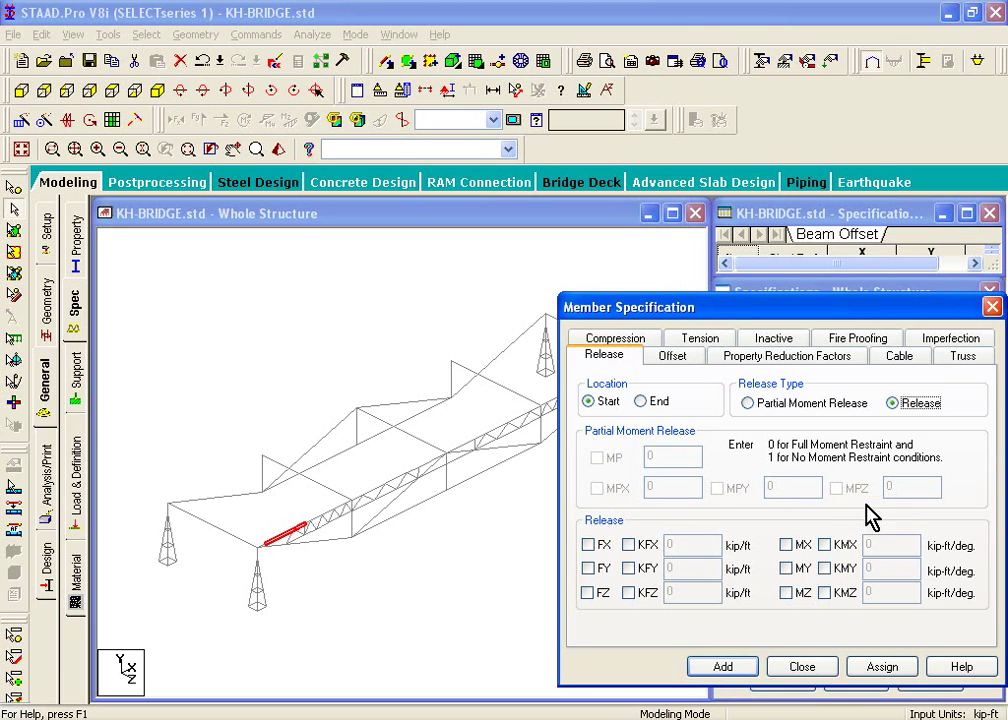
left_click(670, 358)
double_click(736, 488)
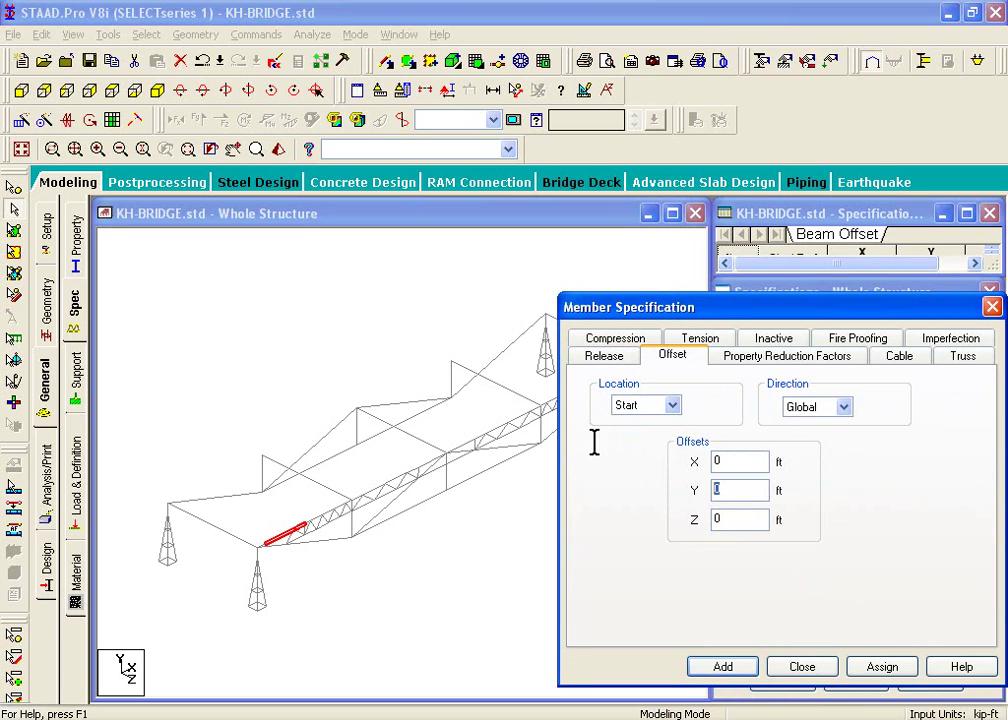
left_click_drag(855, 312, 596, 285)
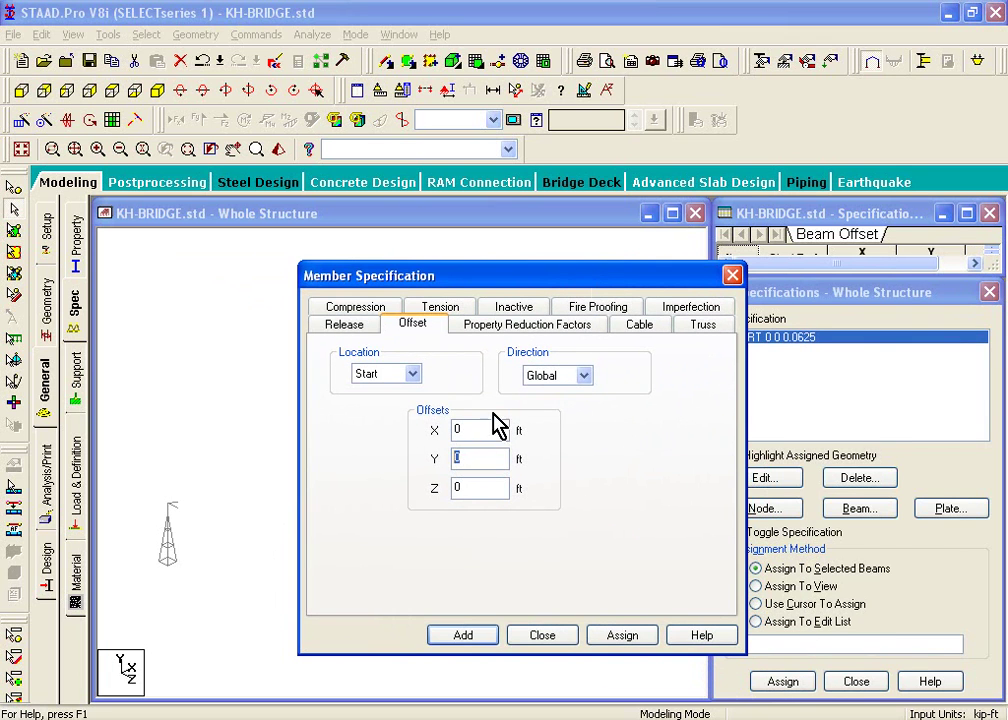
double_click(482, 488)
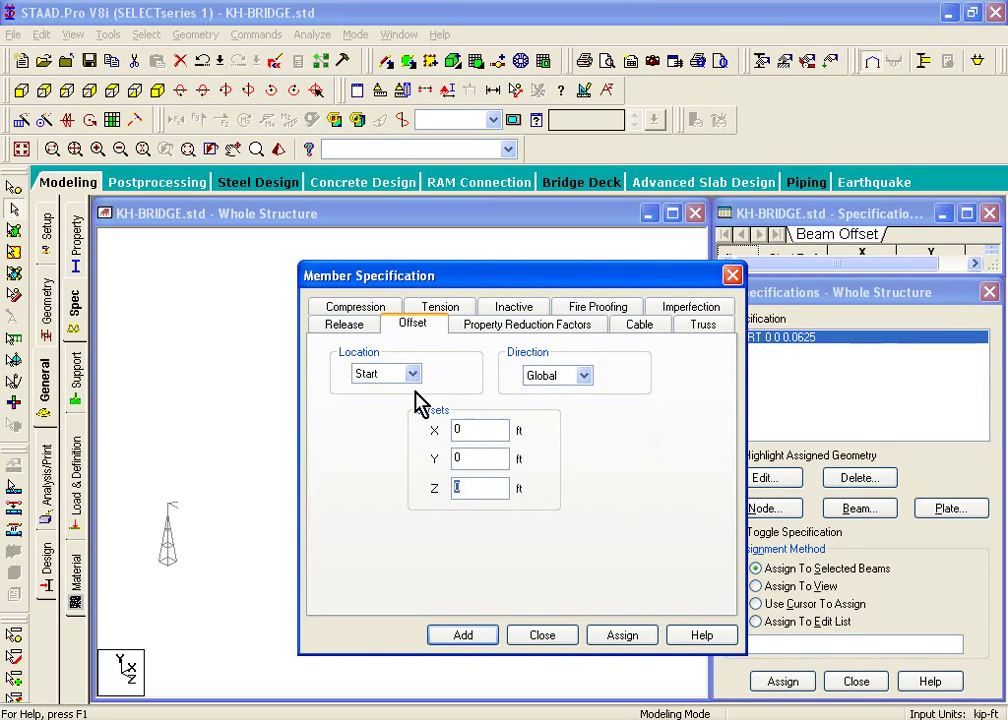
type(".0")
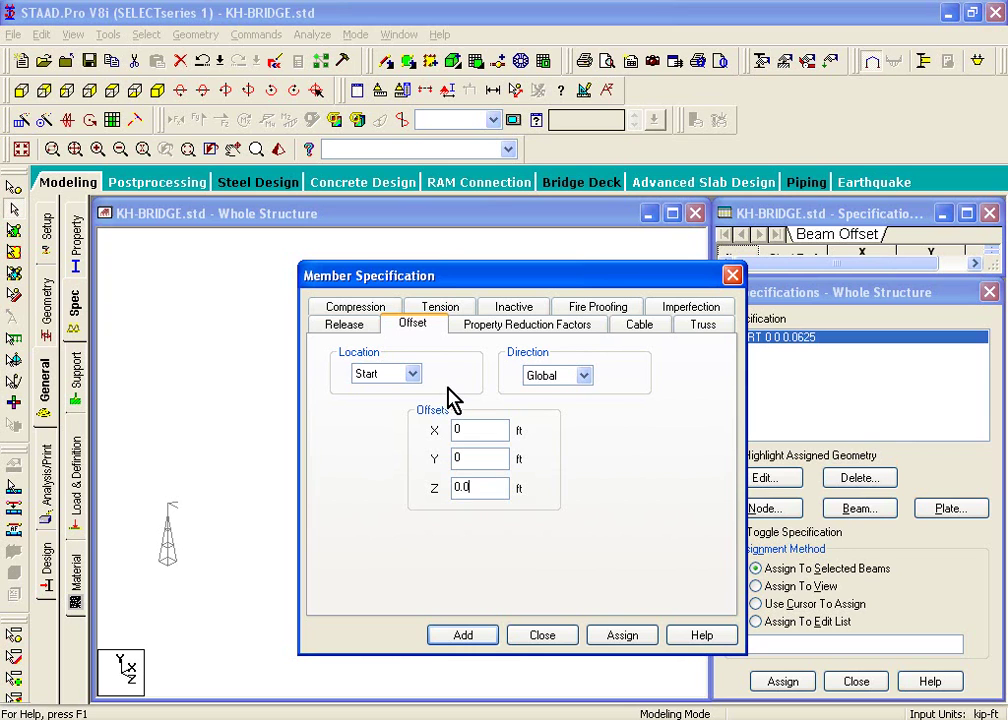
type("625")
left_click(412, 373)
left_click(397, 407)
left_click(478, 638)
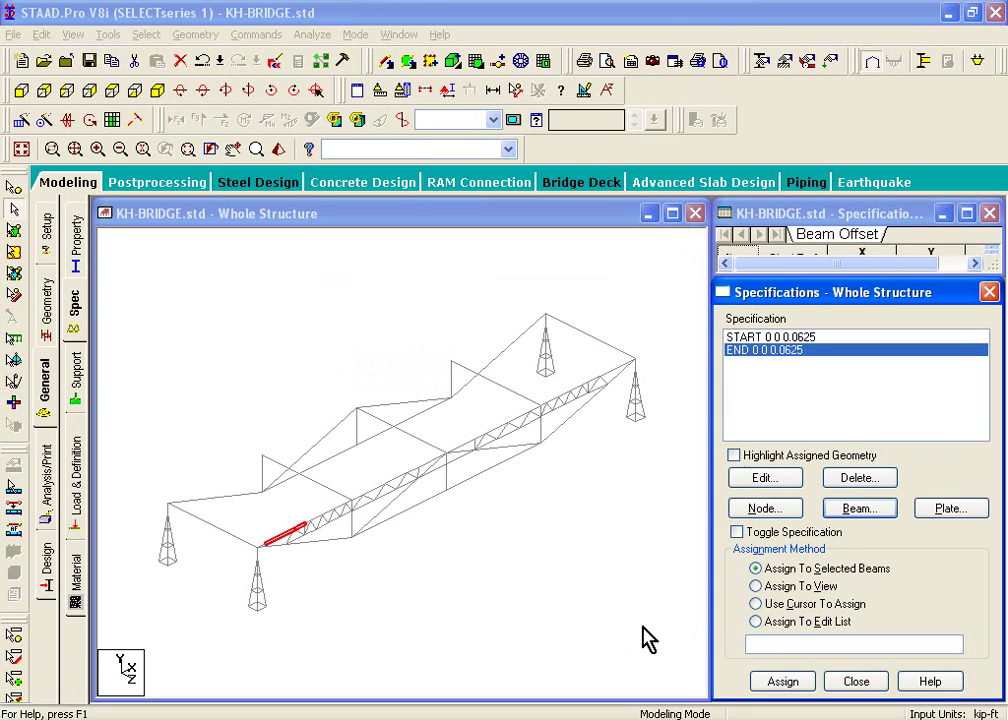
- Deselect the picked beam and choose the START 0 0 0.0625 specification to assign
left_click(551, 505)
scroll(551, 505, "down", 1)
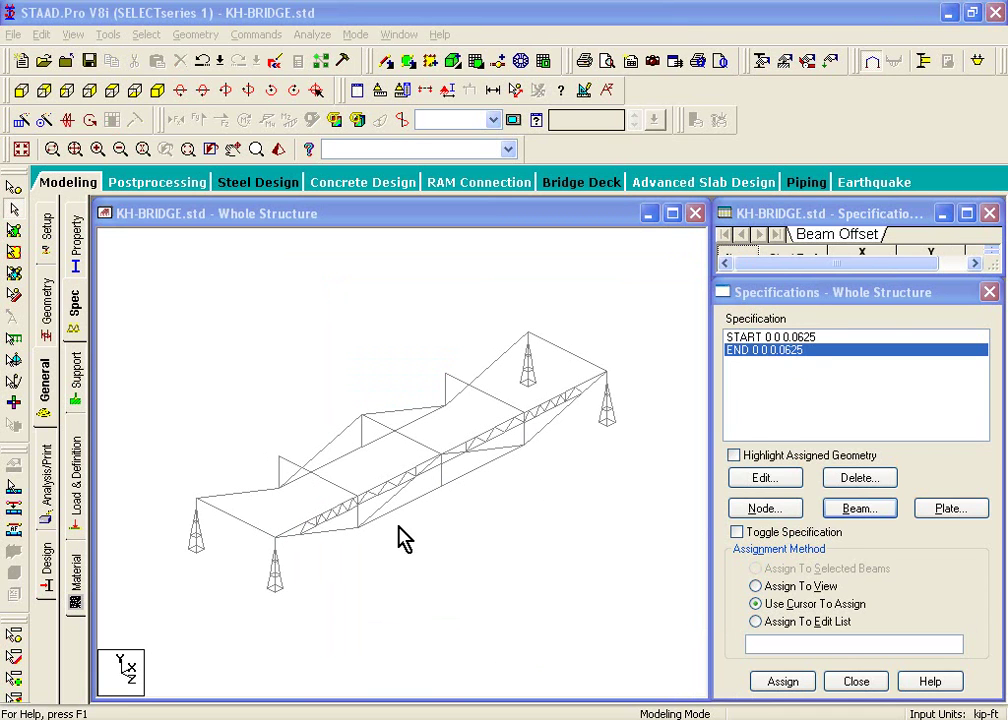
left_click(768, 338)
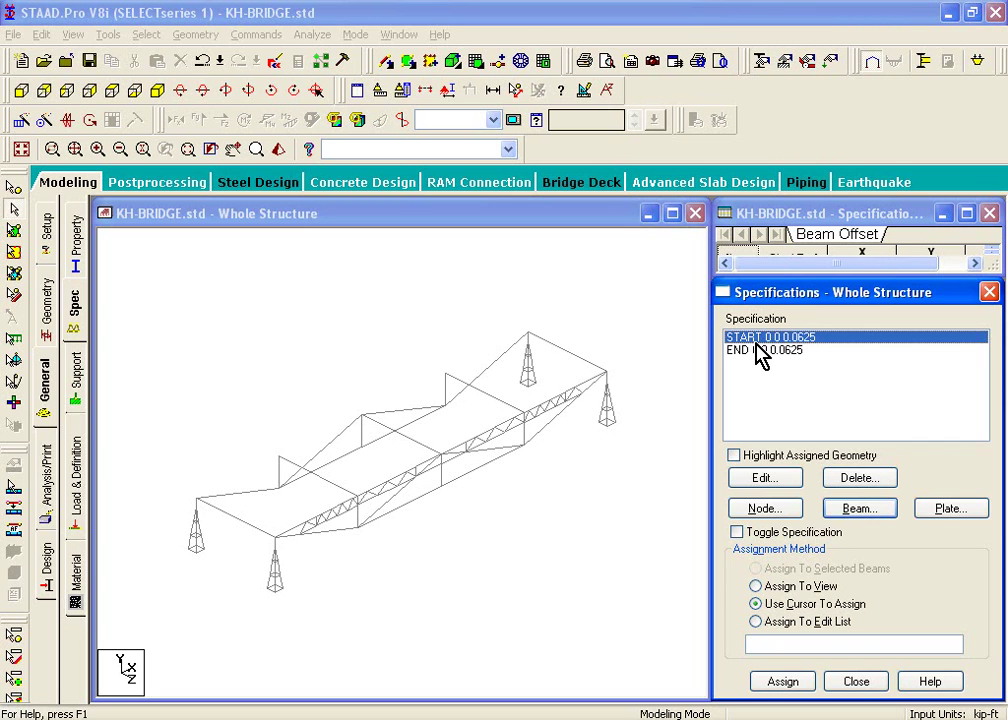
left_click(200, 222)
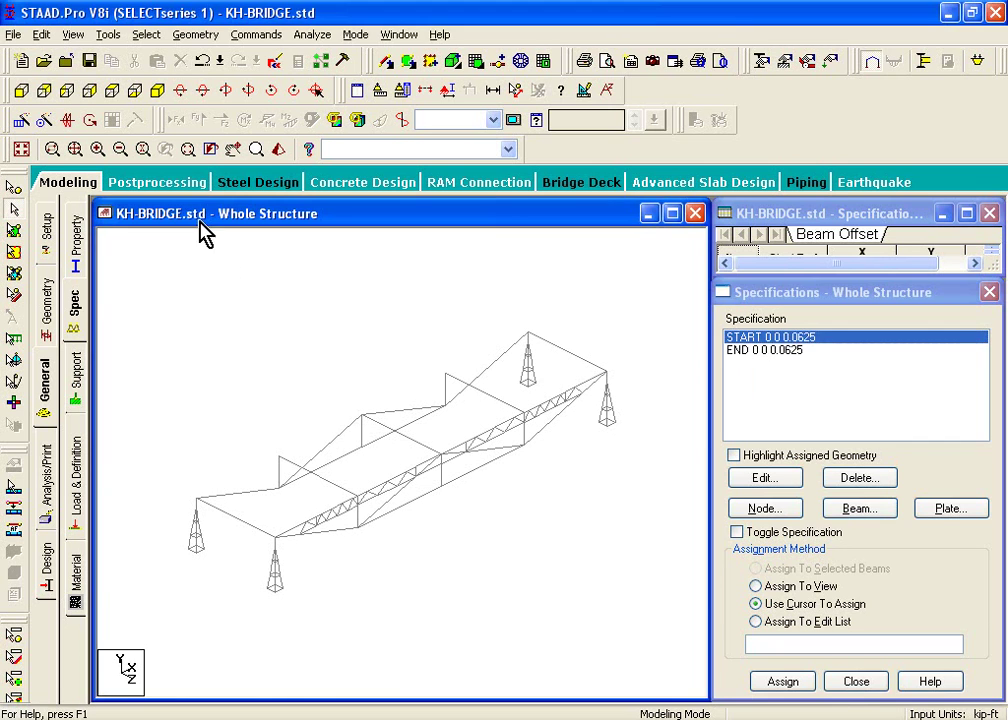
- Select the deck chord beams from the lower-left support onward, including Beam 154
scroll(290, 490, "up", 5)
left_click(222, 587)
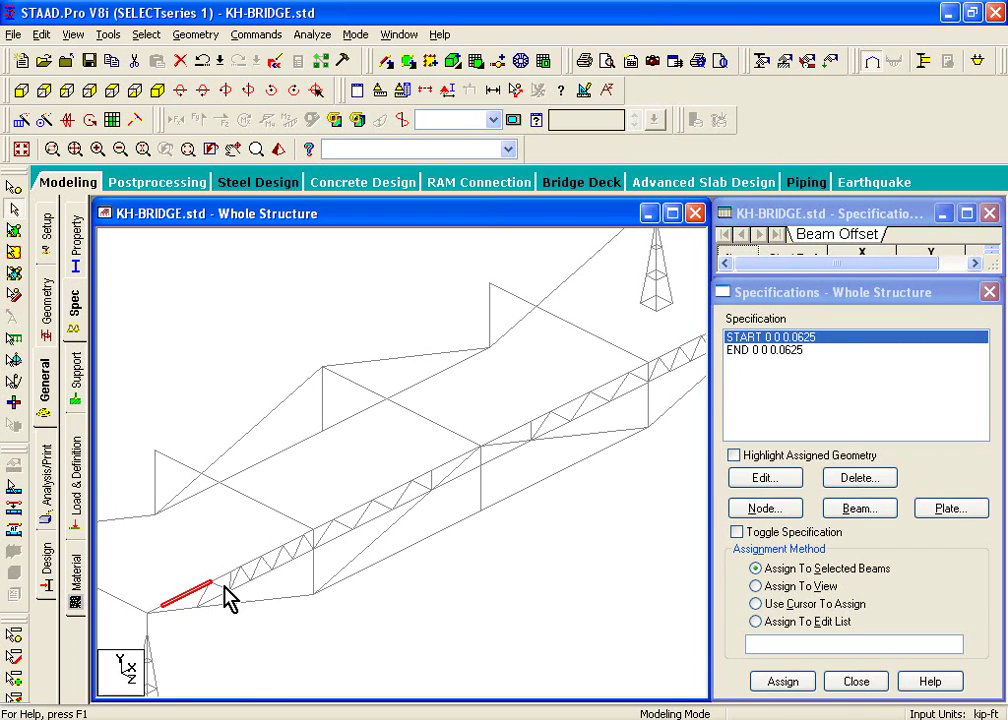
left_click(155, 609)
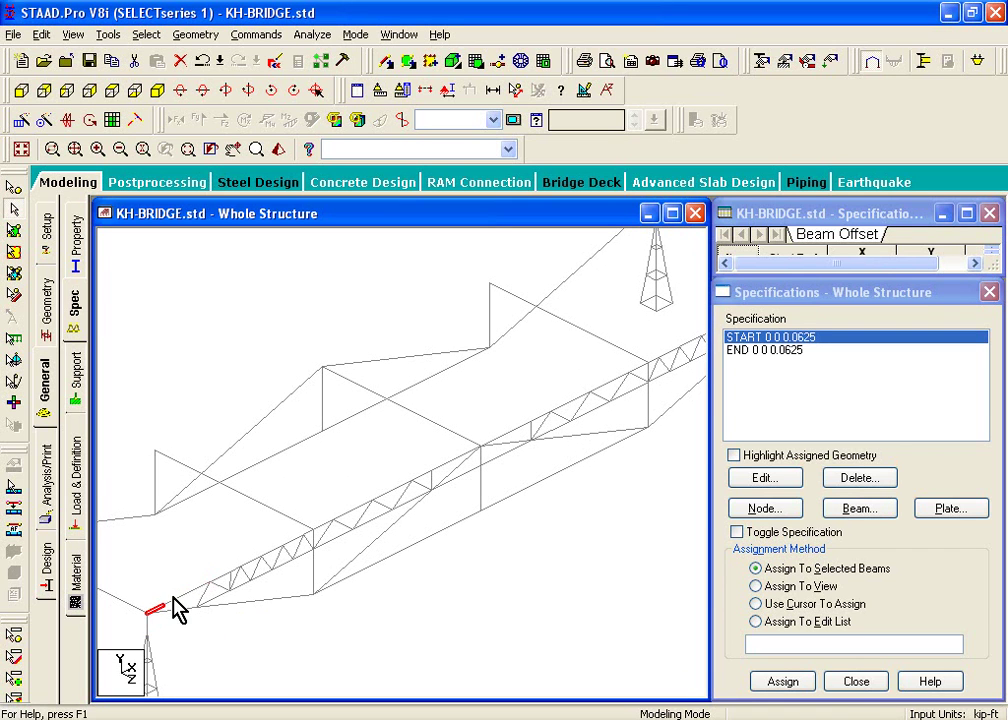
left_click(222, 578)
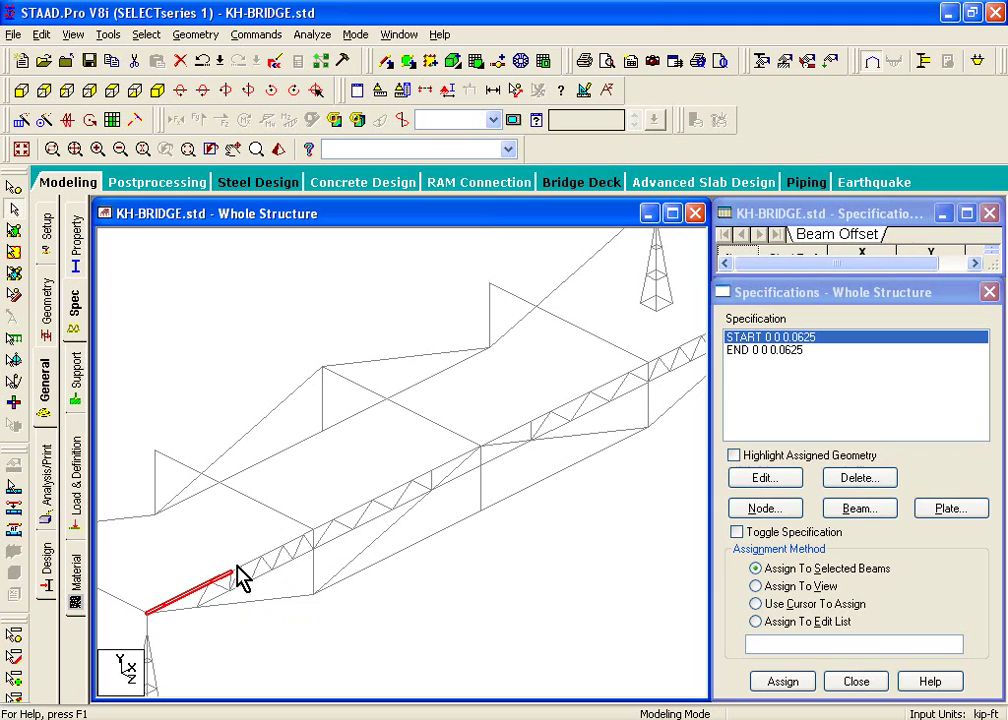
left_click(238, 576, "ctrl")
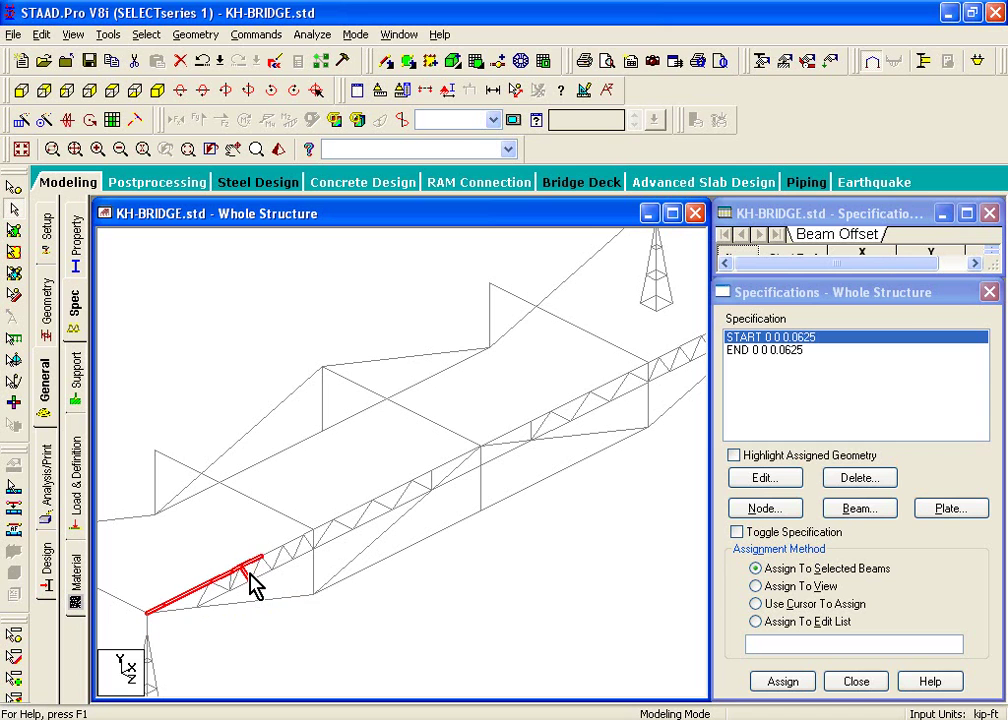
scroll(252, 585, "up", 5)
middle_click_drag(243, 553, 397, 440)
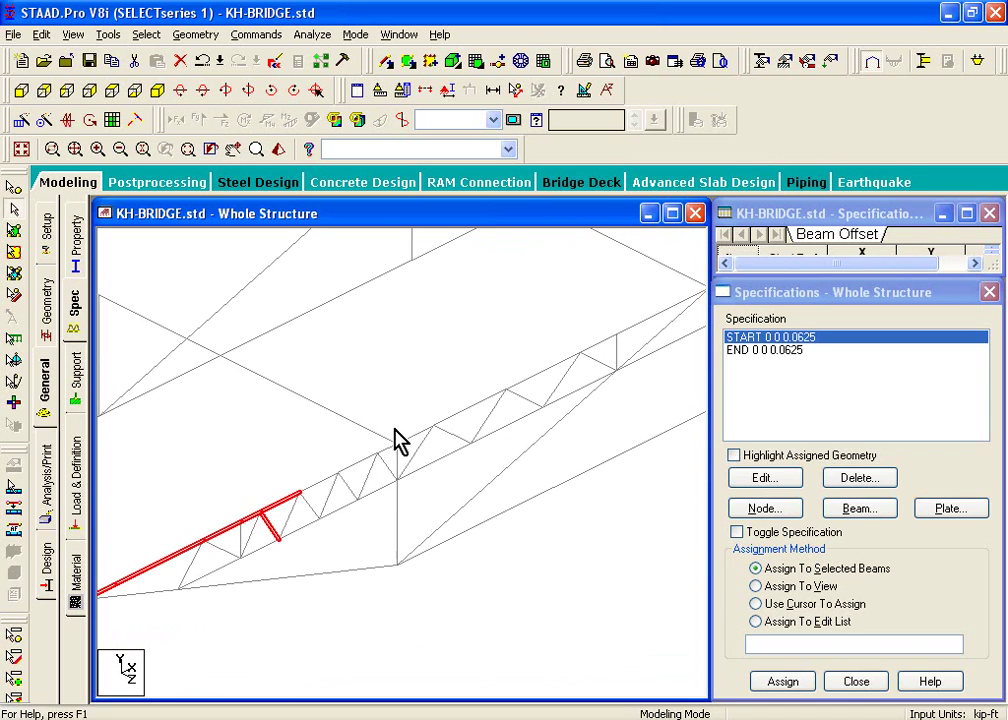
left_click(268, 530, "ctrl")
left_click(312, 486, "ctrl")
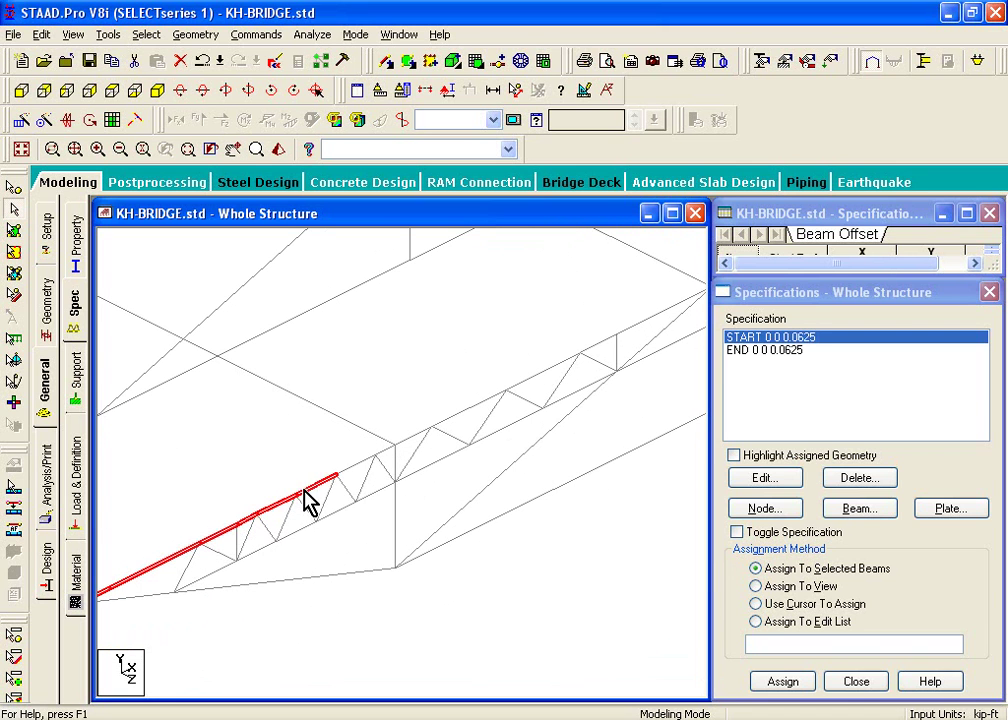
left_click(370, 466, "ctrl")
left_click(405, 458, "ctrl")
left_click(440, 438, "ctrl")
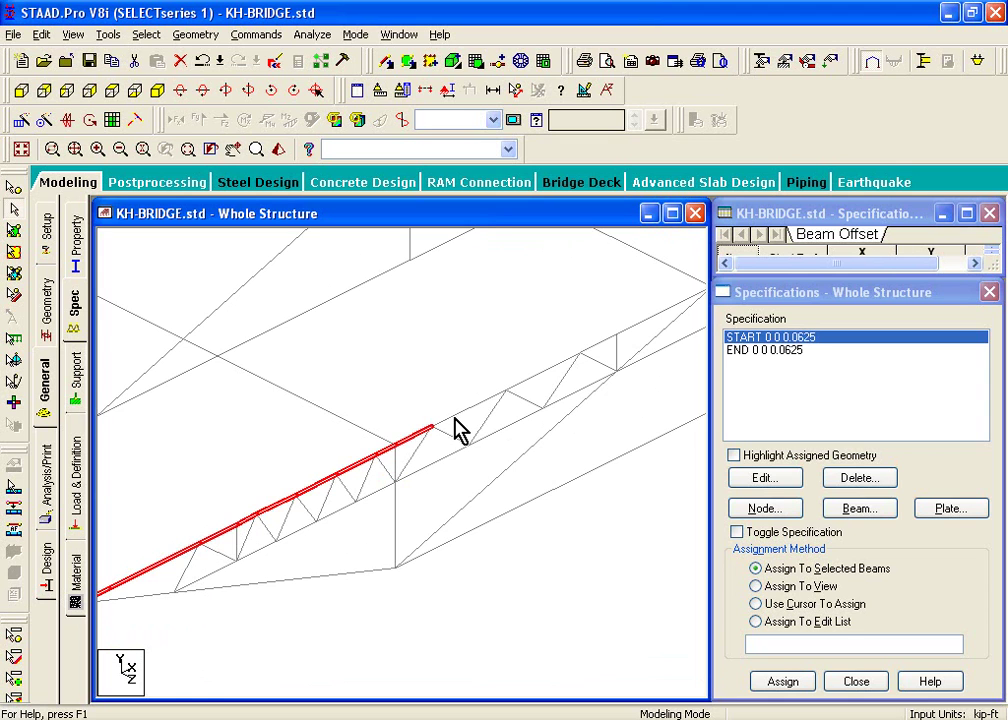
left_click(462, 422, "ctrl")
- Extend the selection with the next top-chord segments along the deck
middle_click_drag(468, 418, 266, 562)
left_click(300, 533, "ctrl")
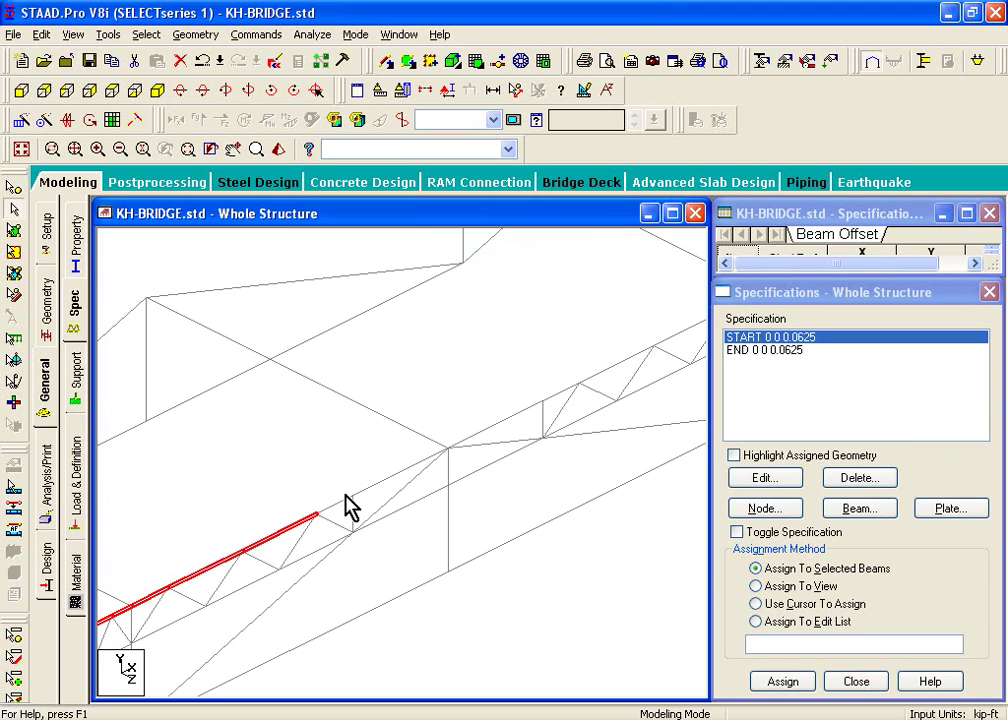
left_click(340, 505, "ctrl")
left_click(408, 468, "ctrl")
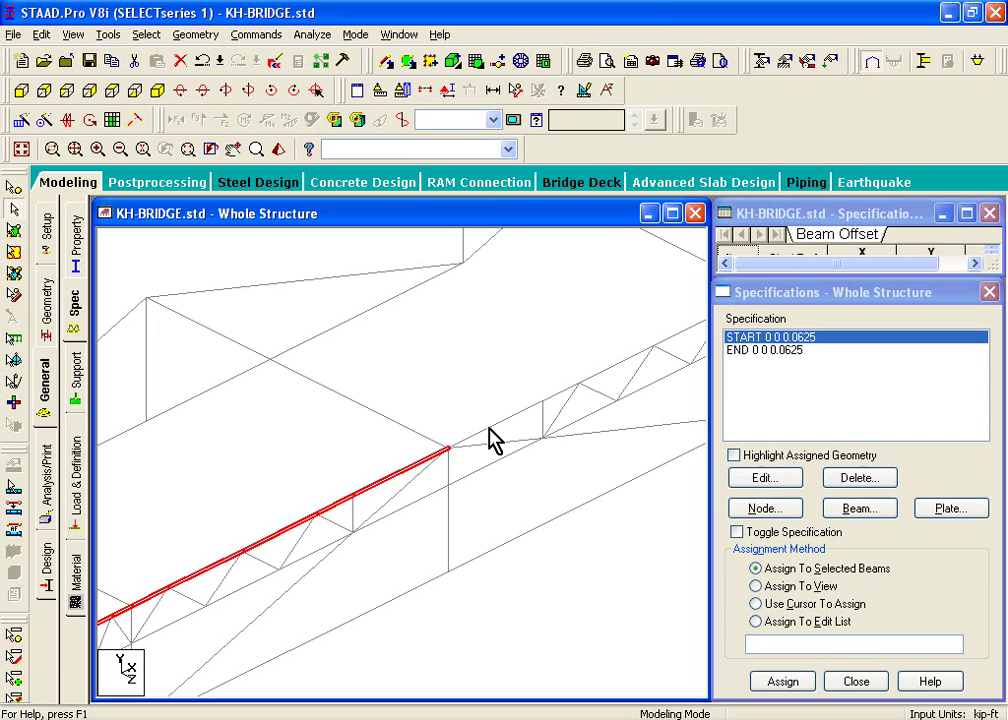
middle_click_drag(490, 440, 258, 512)
left_click(240, 502, "ctrl")
left_click(300, 478, "ctrl")
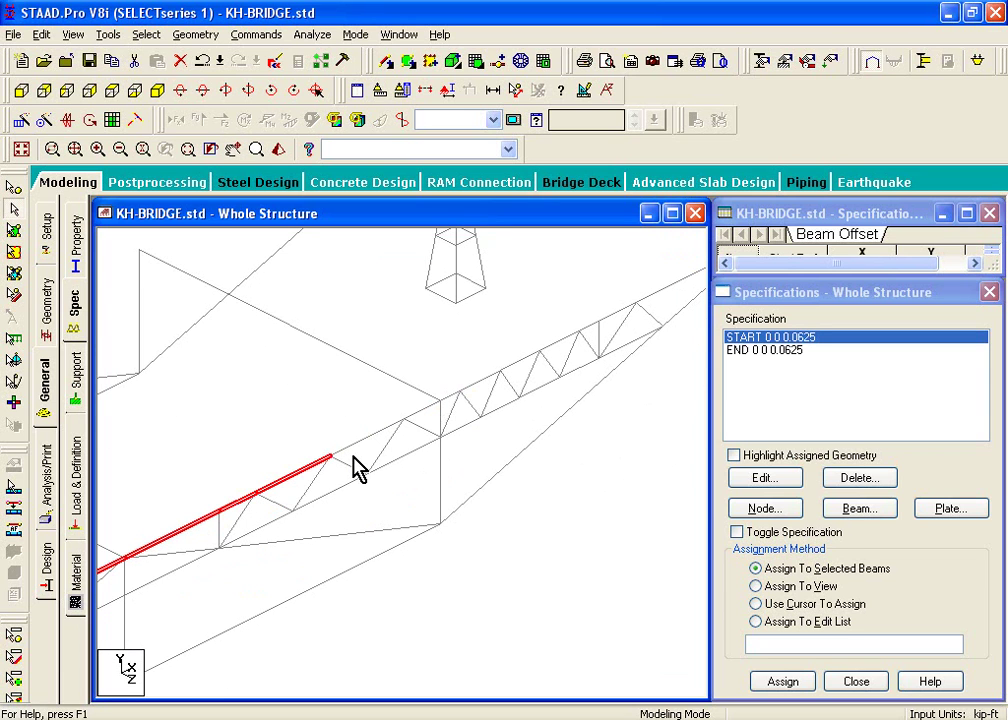
left_click(395, 424, "ctrl")
left_click(428, 408, "ctrl")
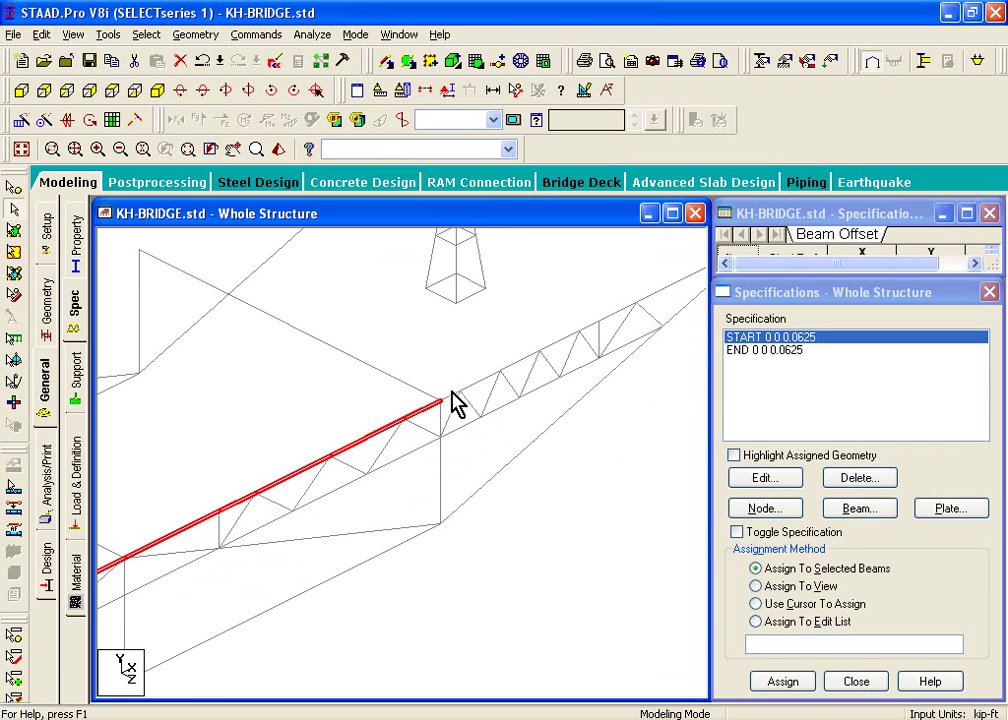
- Add the remaining chord beams up to the tower and check the whole chord
middle_click_drag(475, 396, 330, 600)
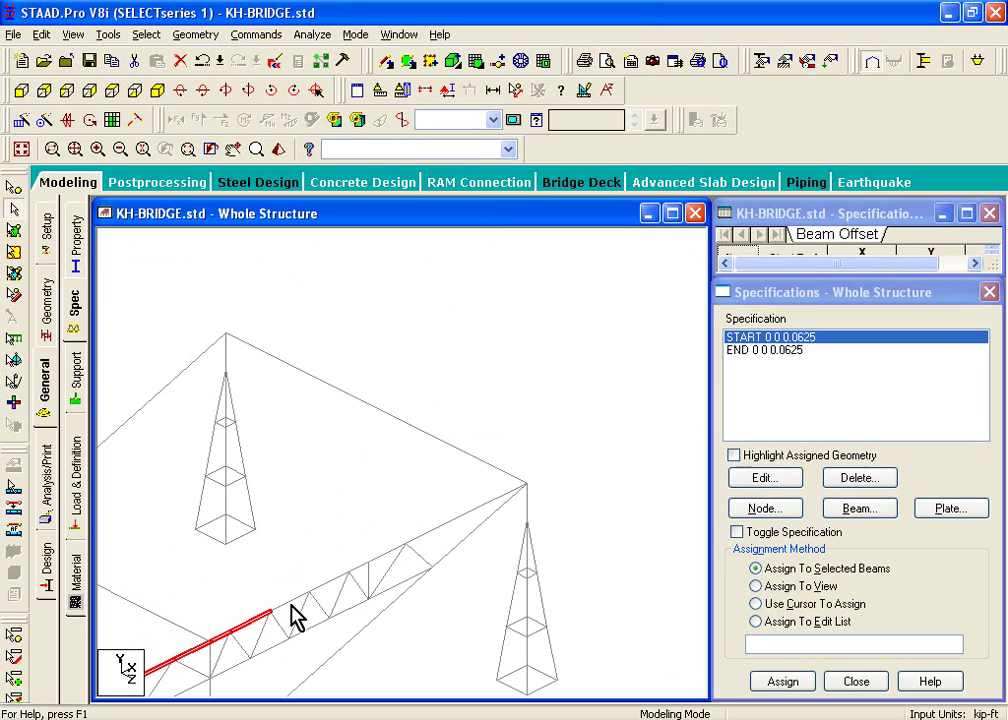
left_click(335, 578, "ctrl")
left_click(362, 566, "ctrl")
left_click(395, 550, "ctrl")
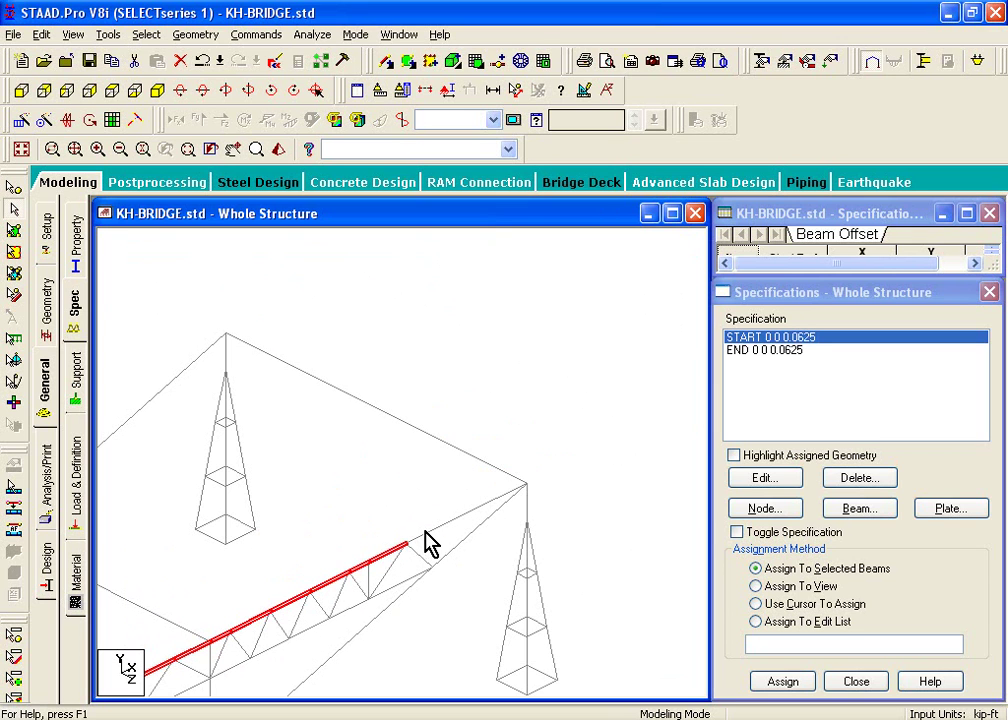
left_click(480, 512, "ctrl")
left_click(513, 495, "ctrl")
scroll(468, 619, "down", 2)
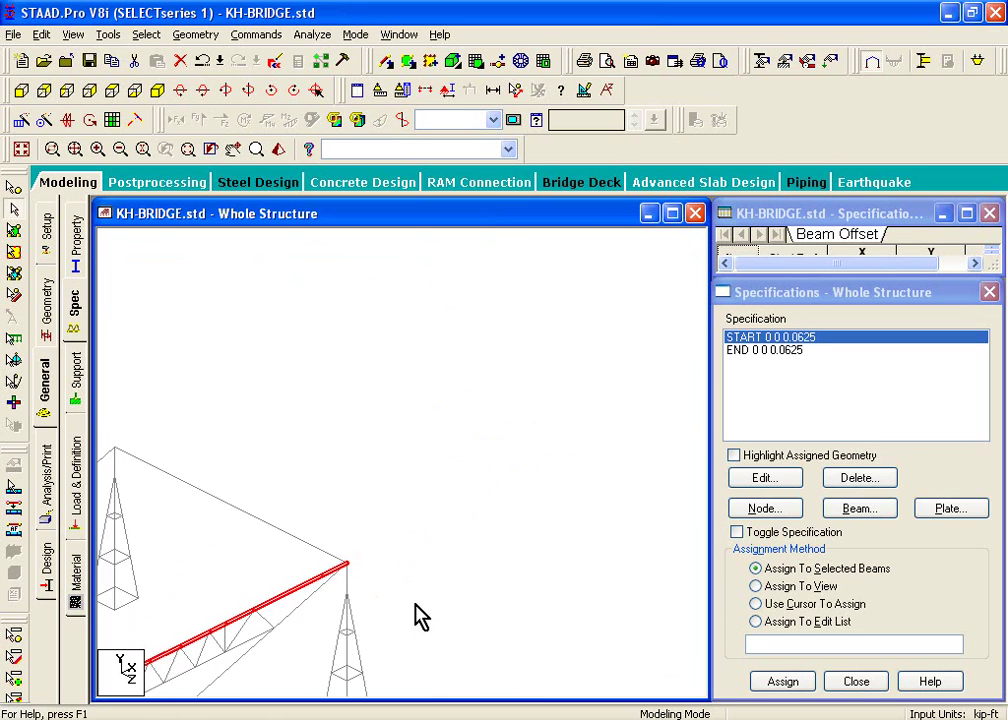
scroll(420, 615, "up", 5)
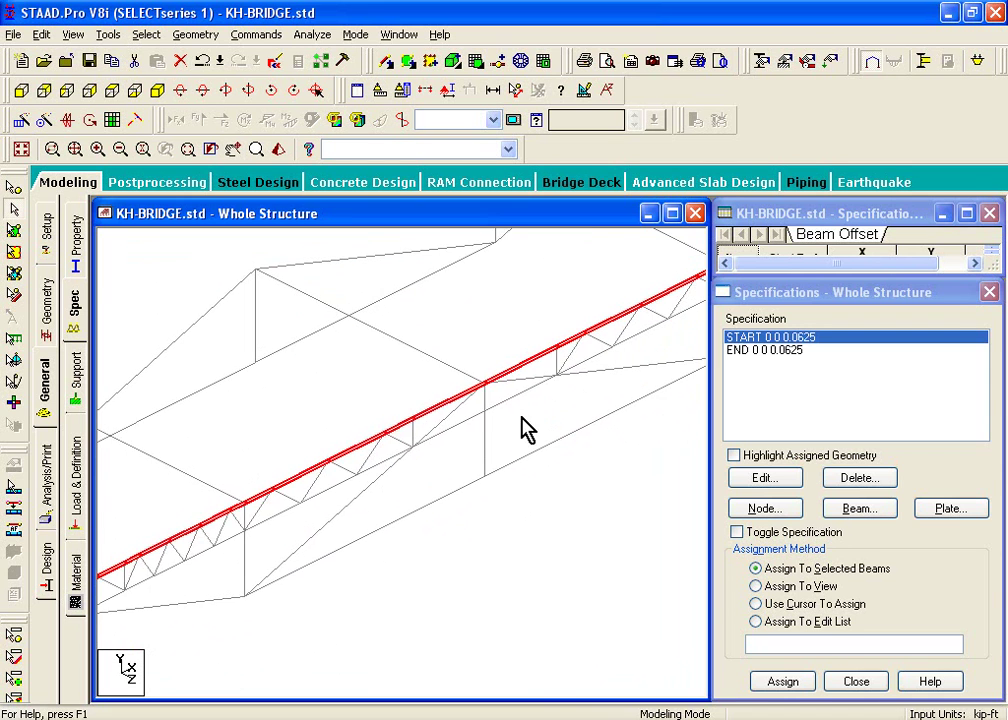
scroll(484, 513, "down", 5)
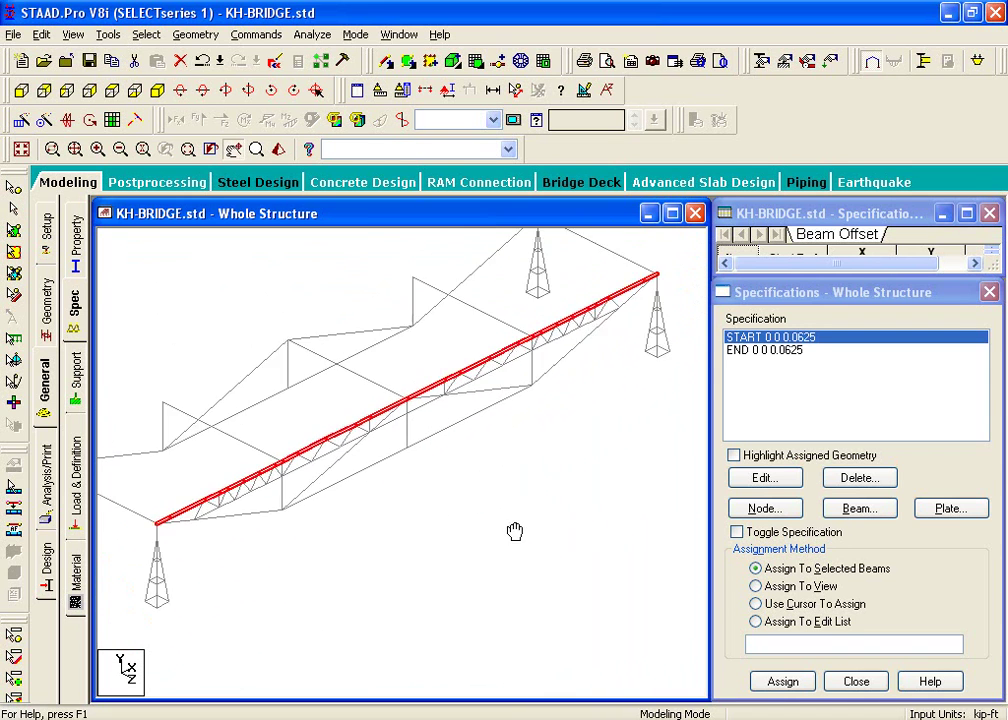
middle_click_drag(514, 531, 450, 545)
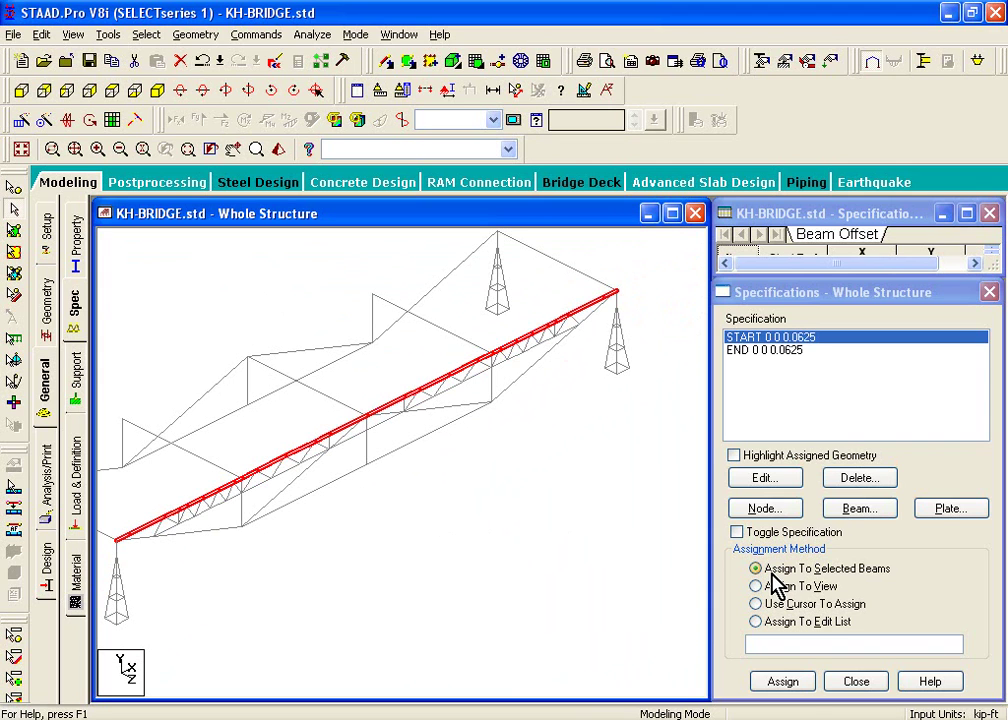
- Assign START and END 0 0 0.0625 offsets to beams 14 To 17 and 154 To 160
left_click(800, 684)
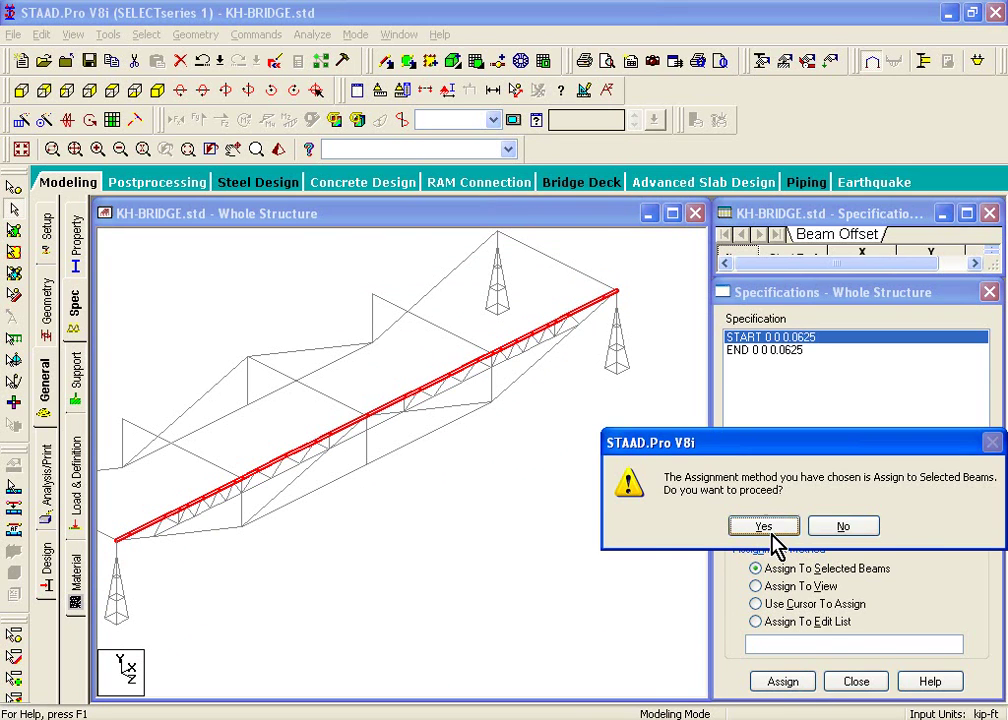
left_click(700, 589)
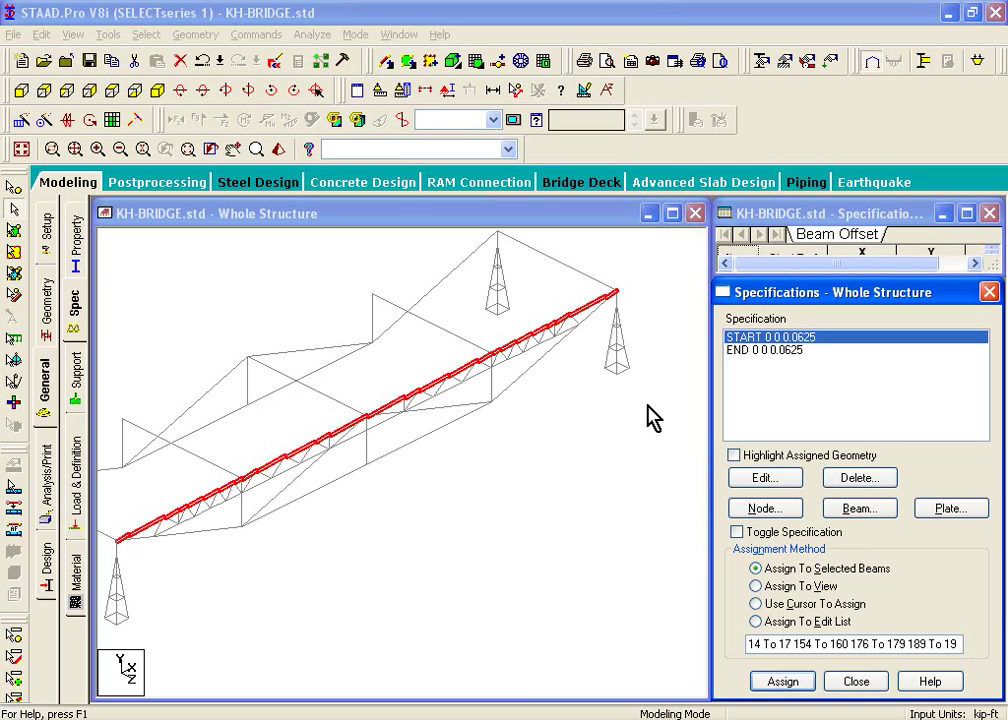
left_click(759, 349)
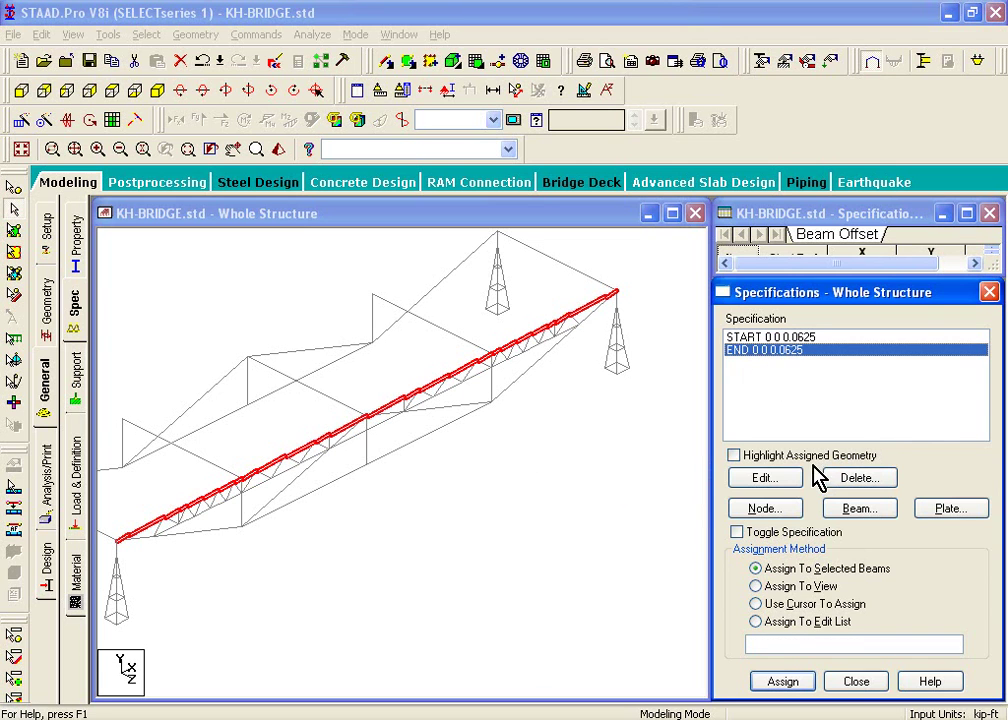
left_click(781, 680)
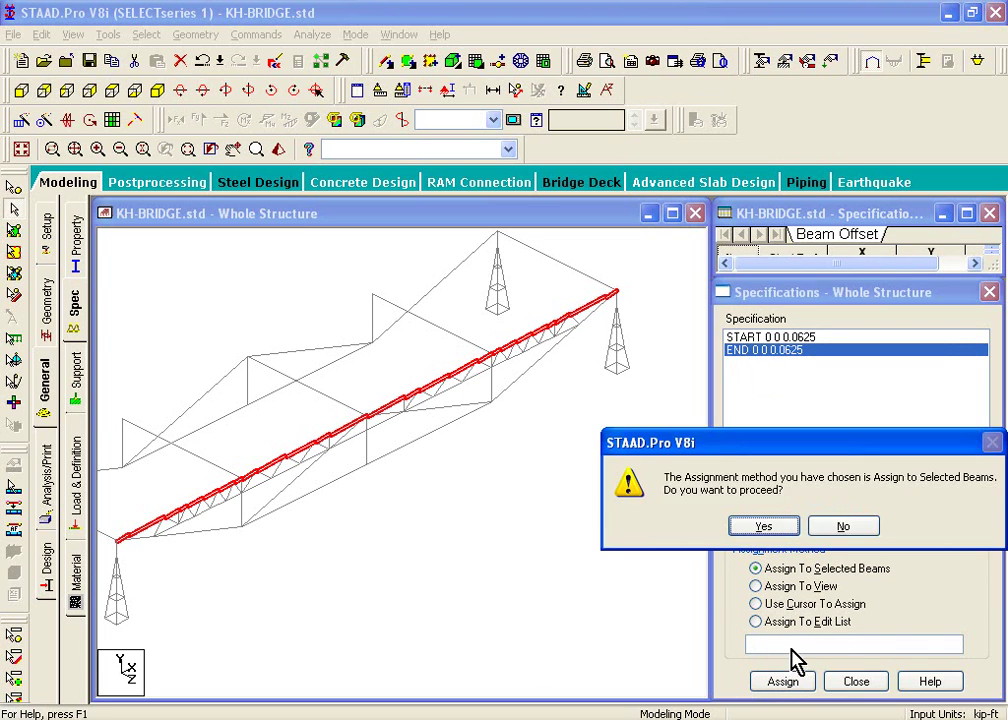
key("Return")
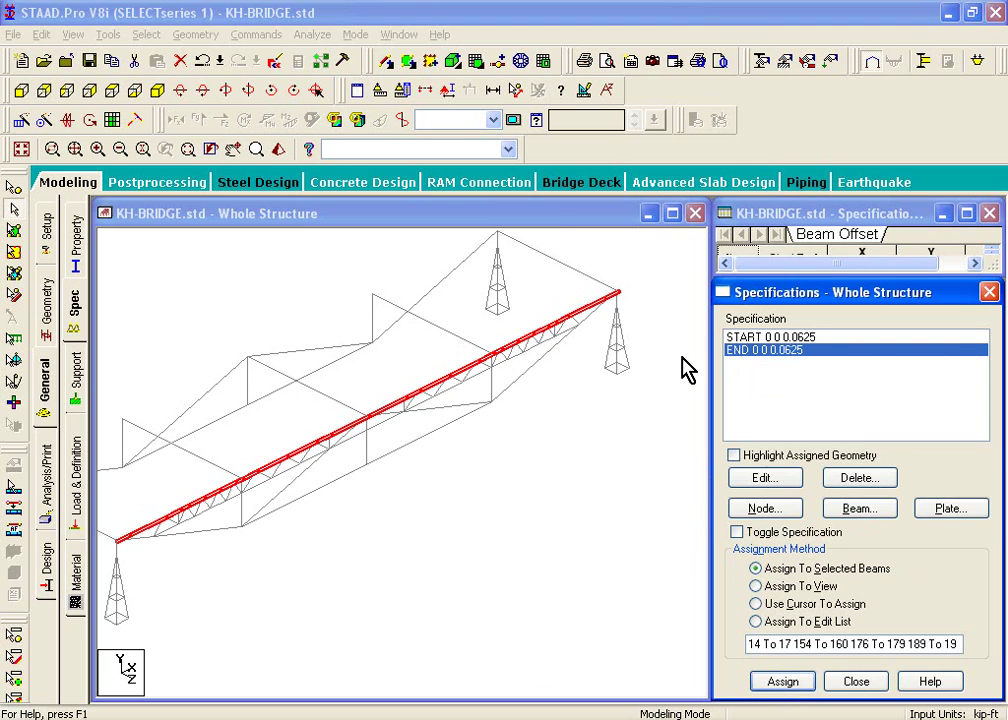
scroll(405, 450, "up", 10)
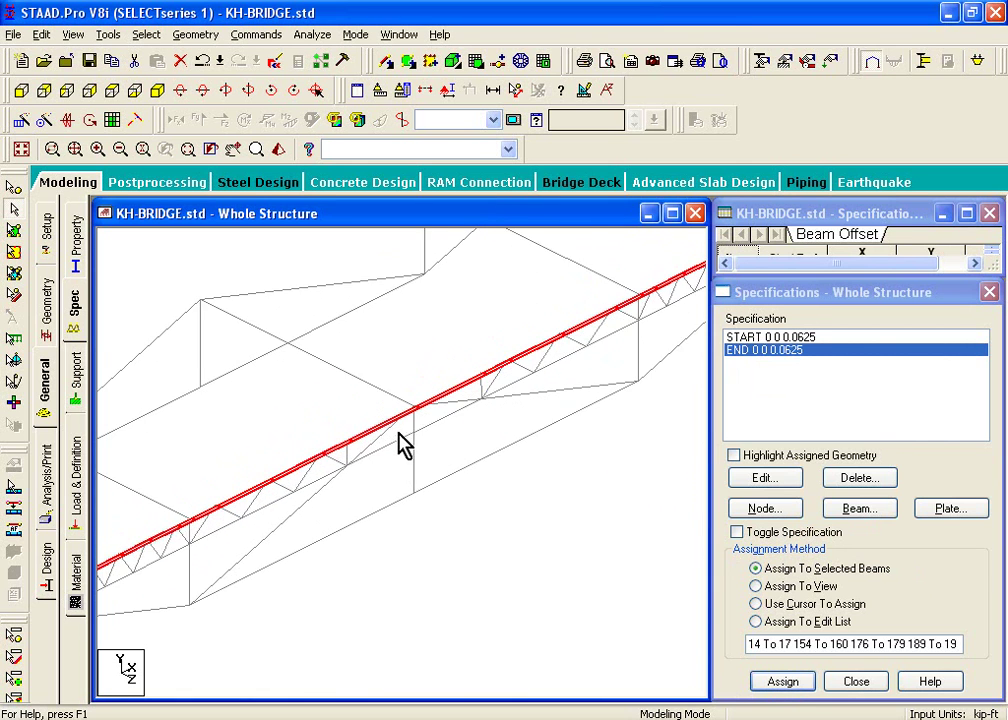
scroll(345, 470, "up", 8)
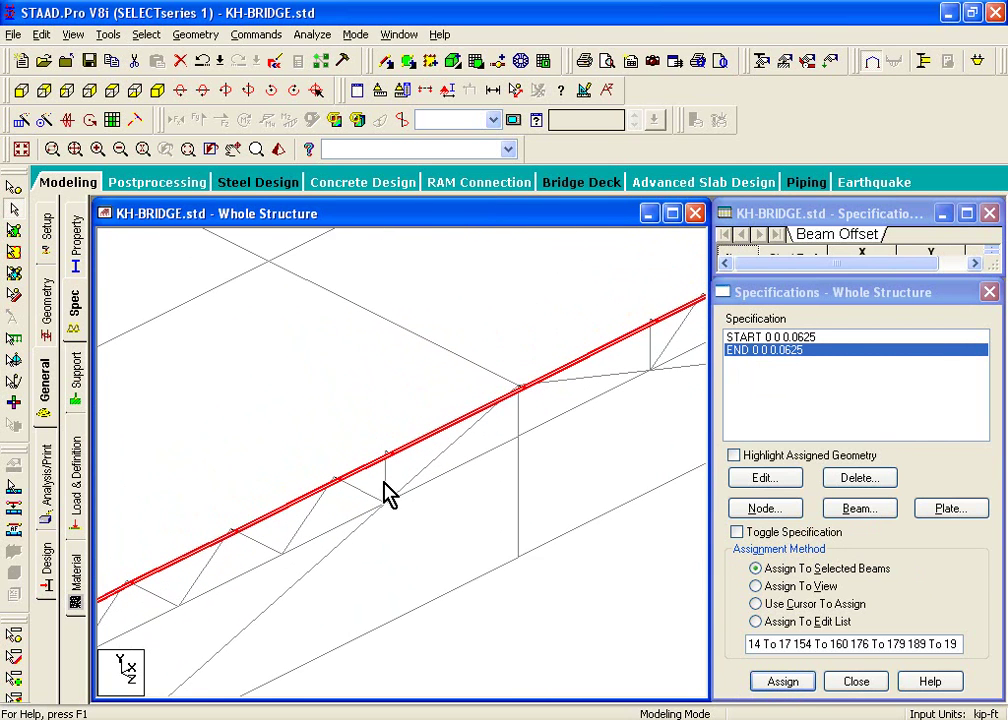
scroll(385, 478, "up", 6)
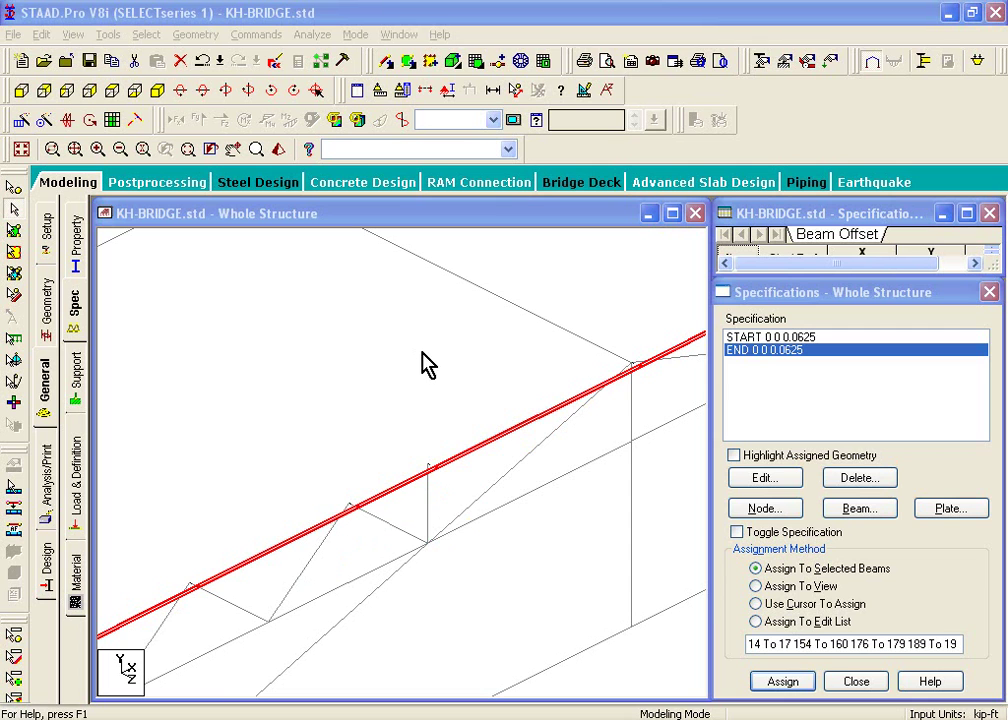
- Display the whole bridge structure and choose Add Beam from Point to Point
left_click(72, 34)
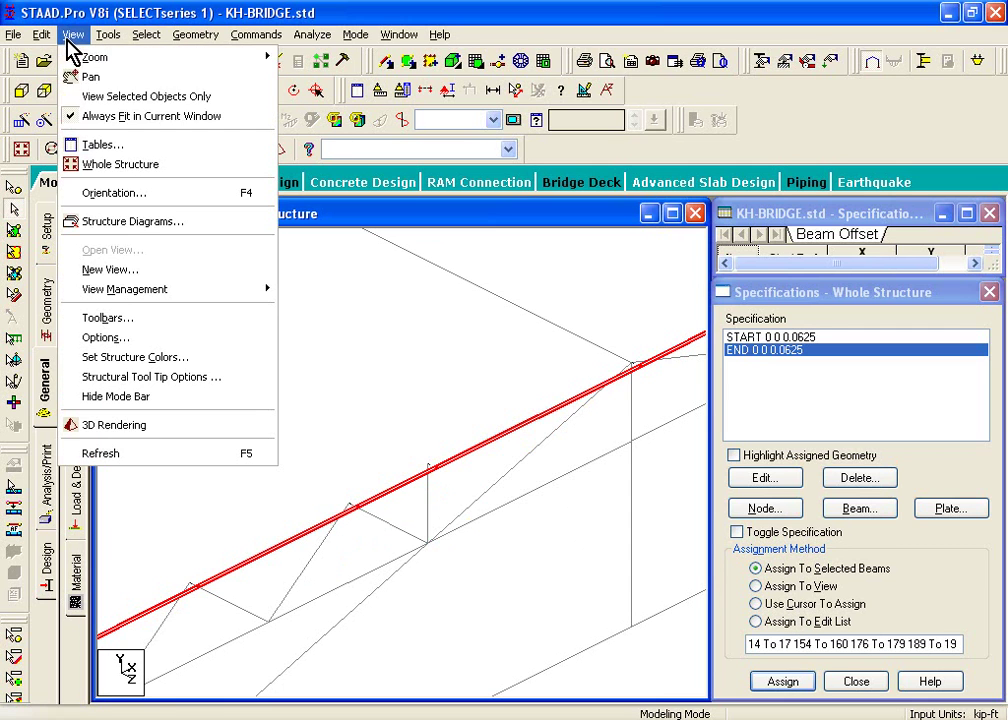
left_click(108, 163)
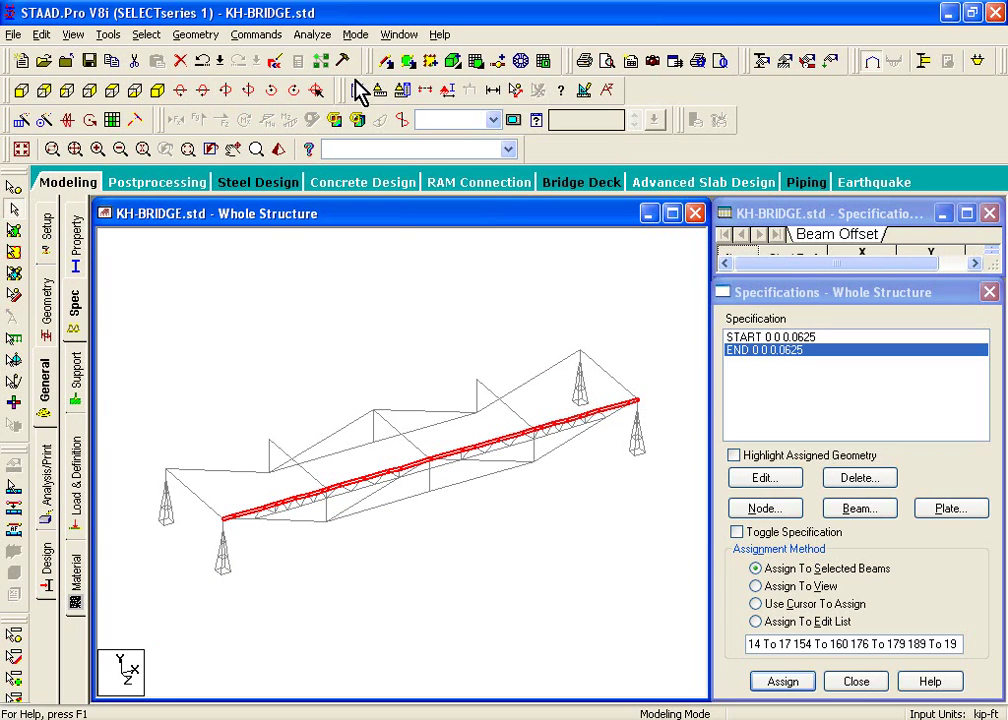
left_click(200, 38)
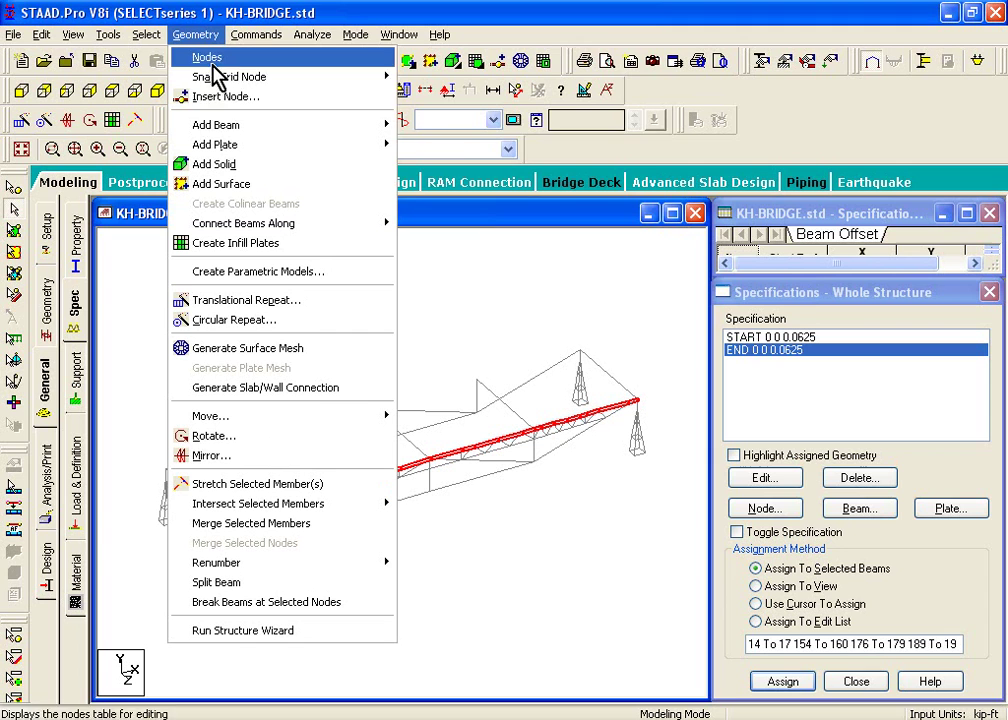
mouse_move(252, 125)
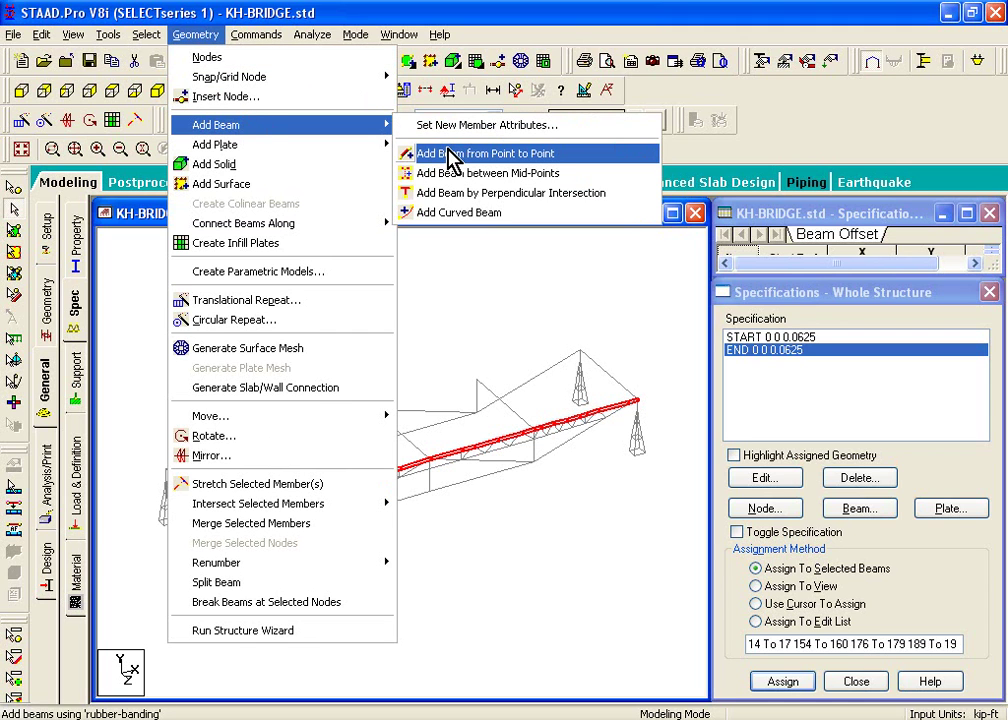
left_click(450, 156)
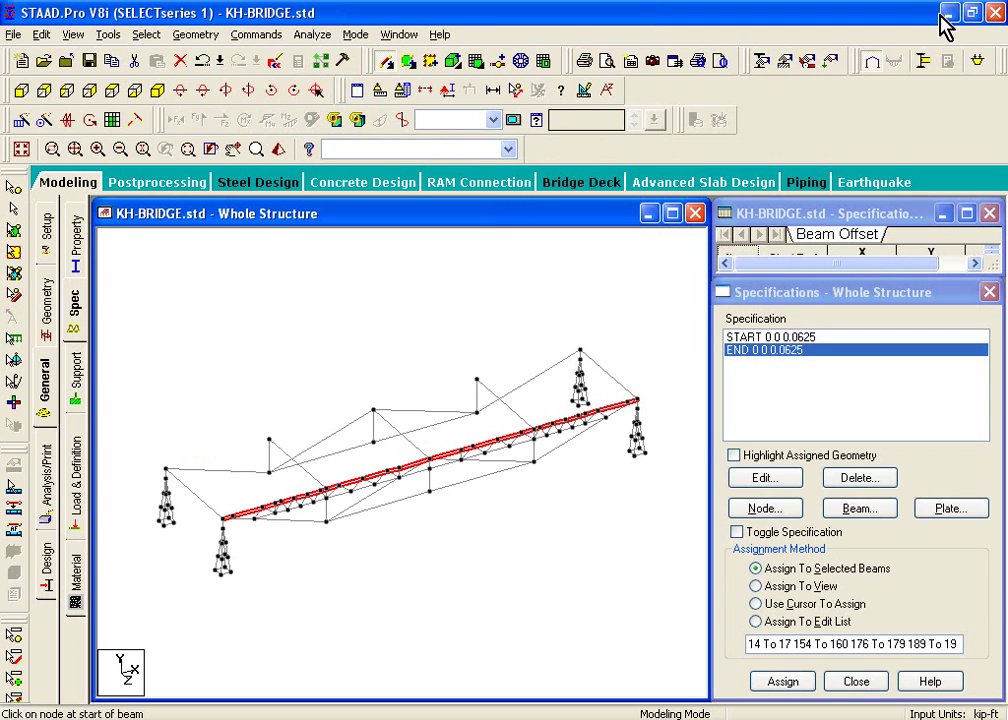
- Draw a beam starting from the deck chord's left end node
key("Right")
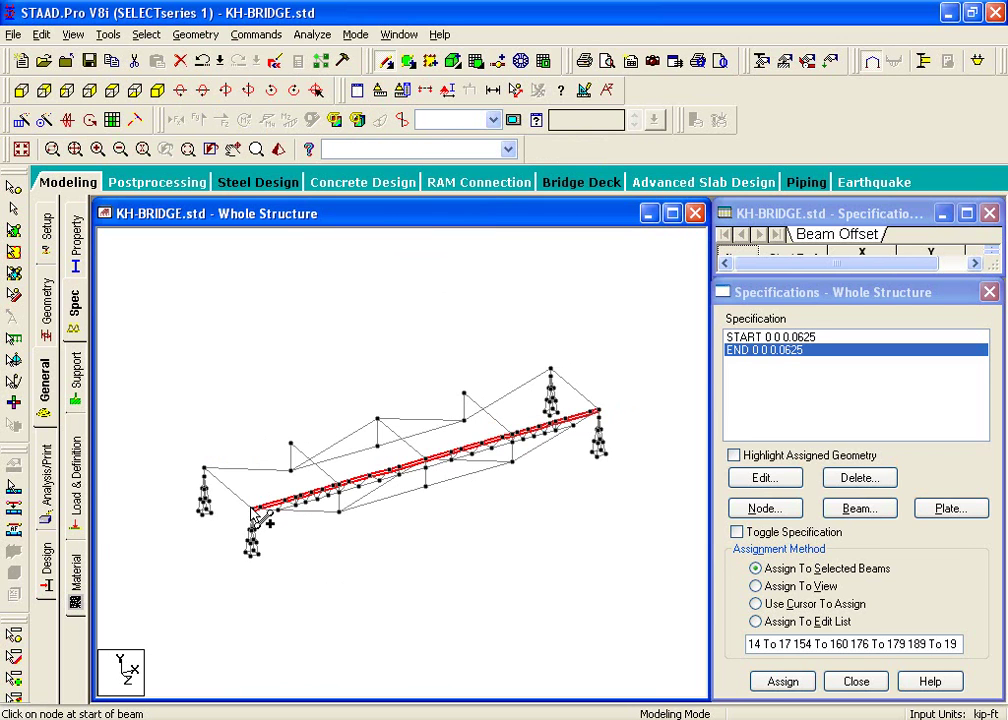
scroll(210, 535, "up", 2)
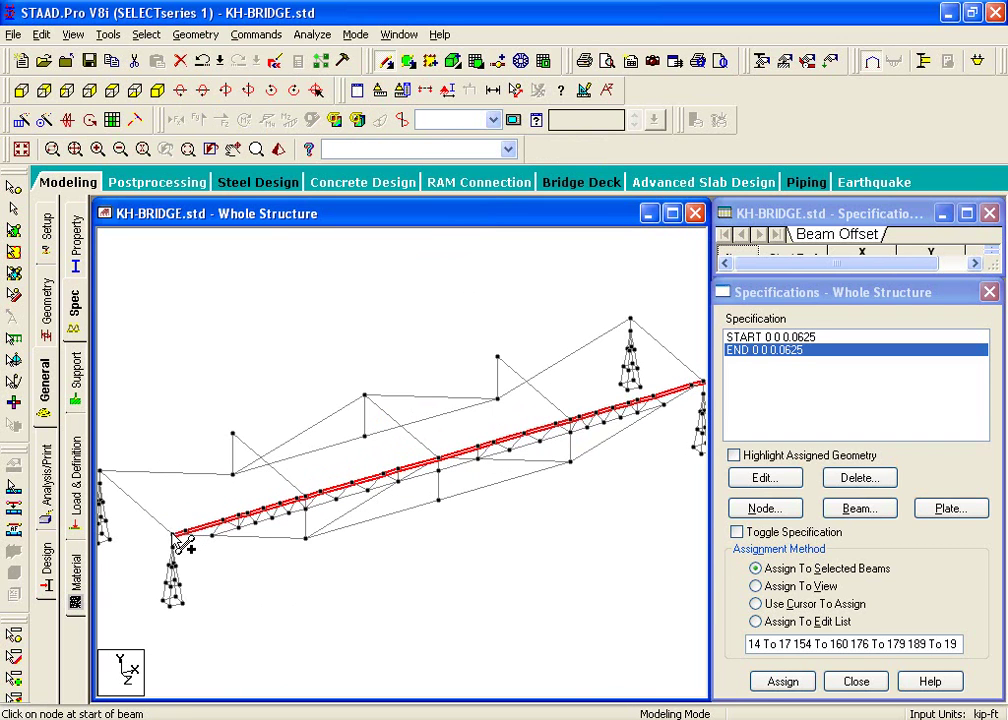
left_click_drag(185, 540, 440, 458)
scroll(378, 479, "up", 2)
scroll(398, 465, "up", 4)
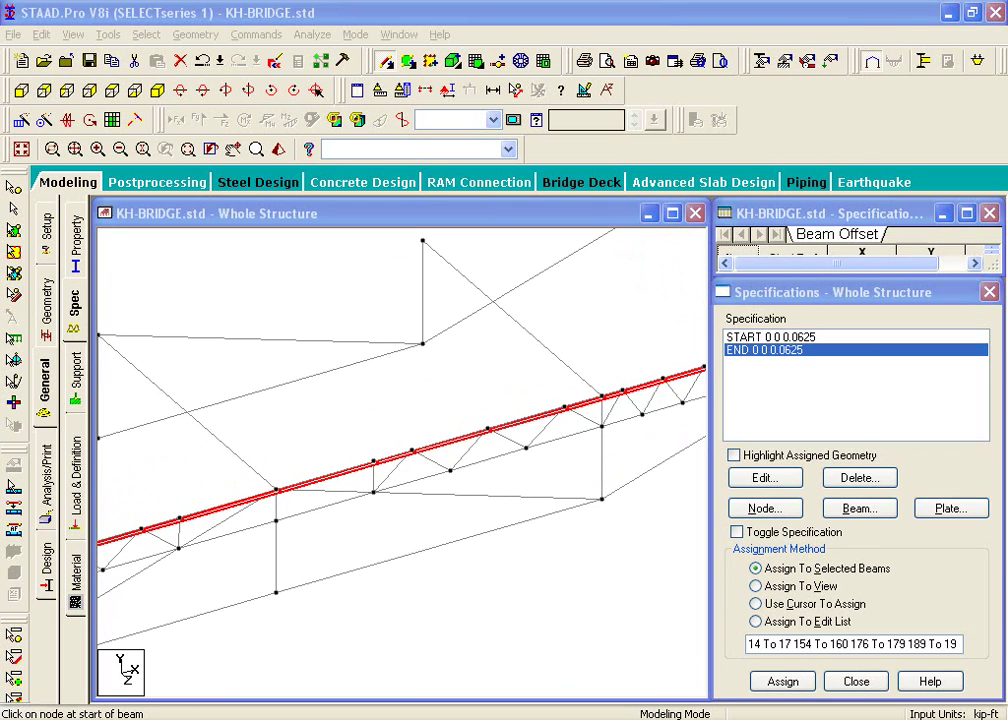
scroll(484, 482, "down", 5)
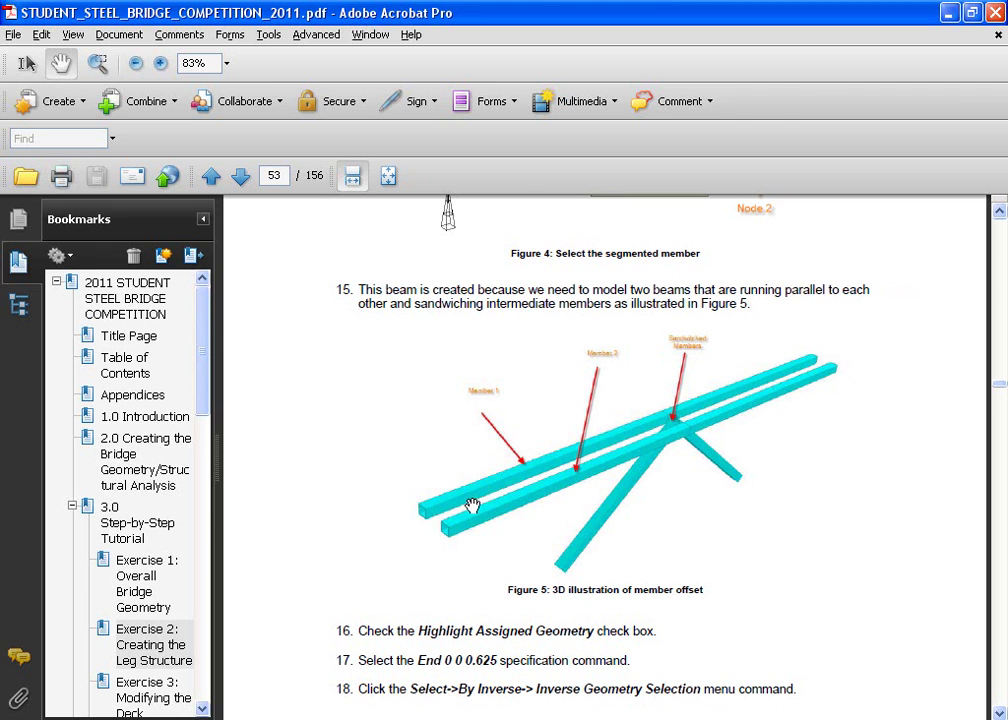
- Restore the Acrobat tutorial window, move it to the right, and return to STAAD.Pro
double_click(189, 10)
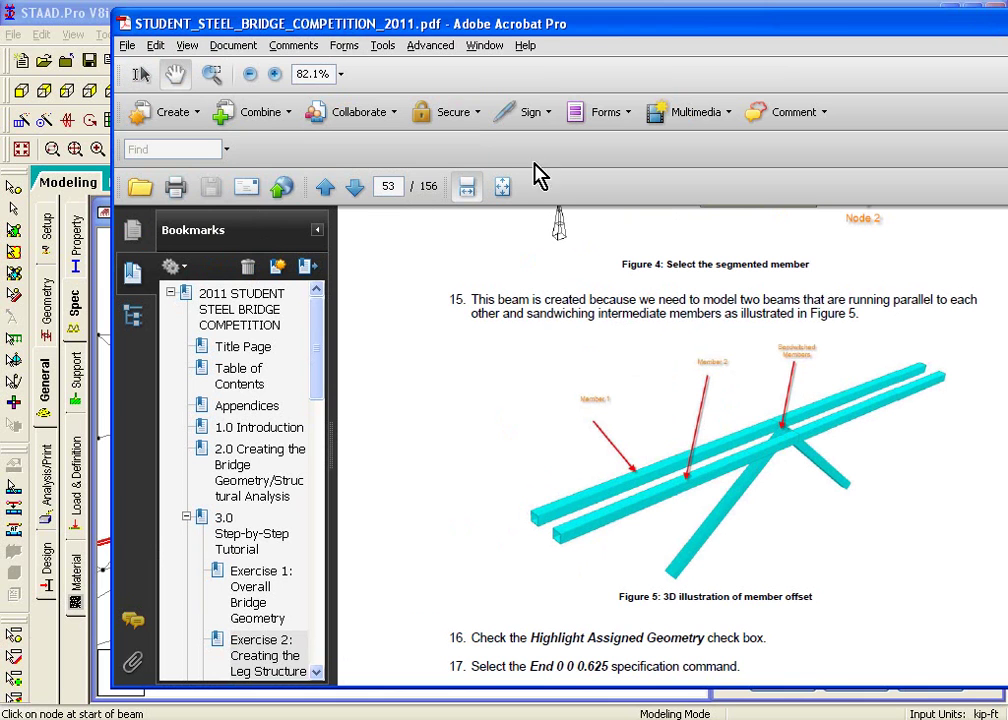
left_click_drag(527, 25, 1007, 14)
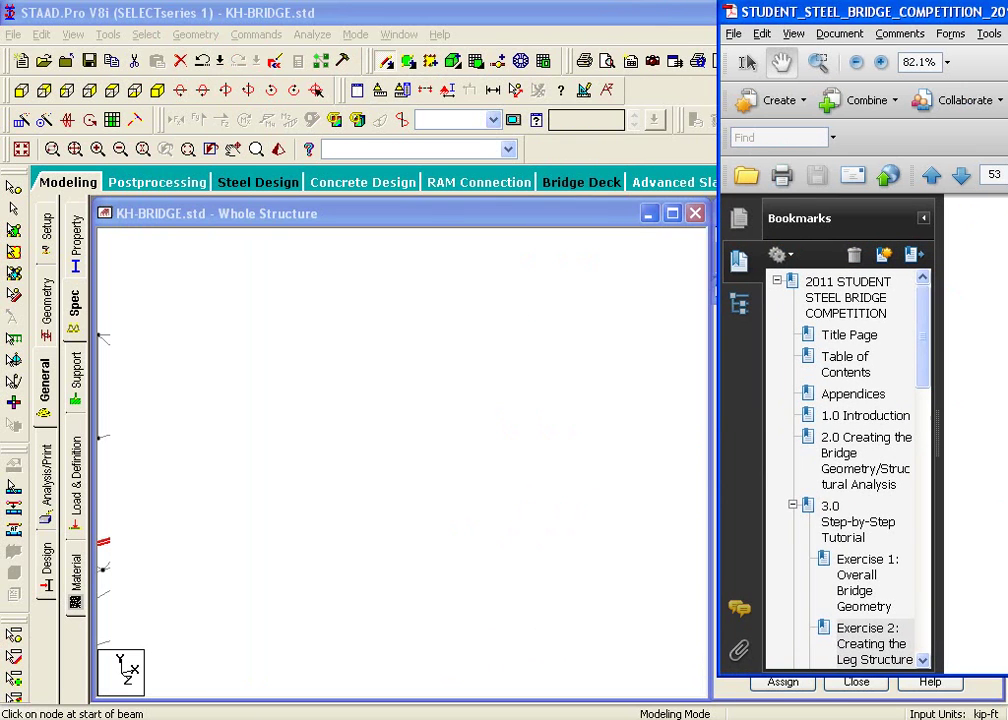
key("alt+Tab")
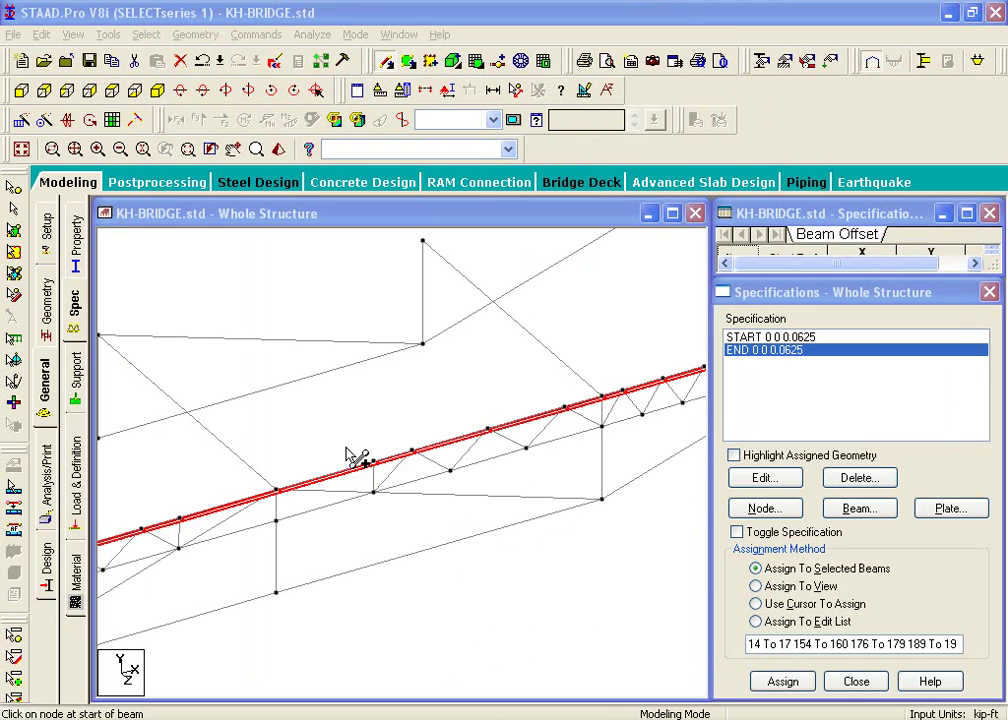
- Leave beam drawing for the Beams Cursor, select deck chord beam 224, and zoom to fit
left_click(13, 187)
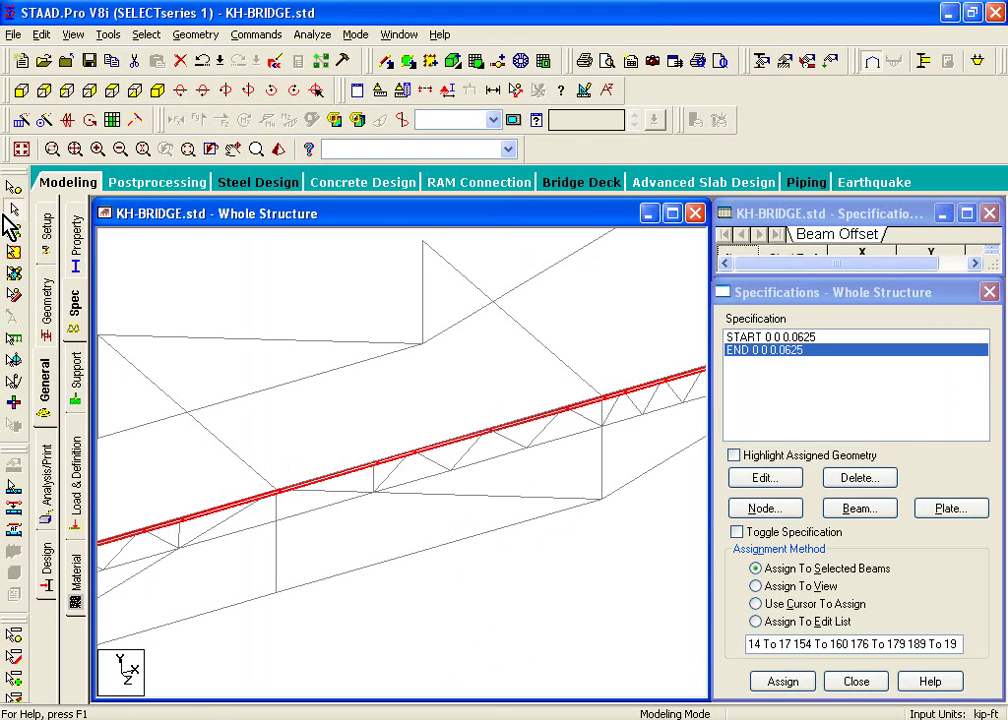
left_click(8, 212)
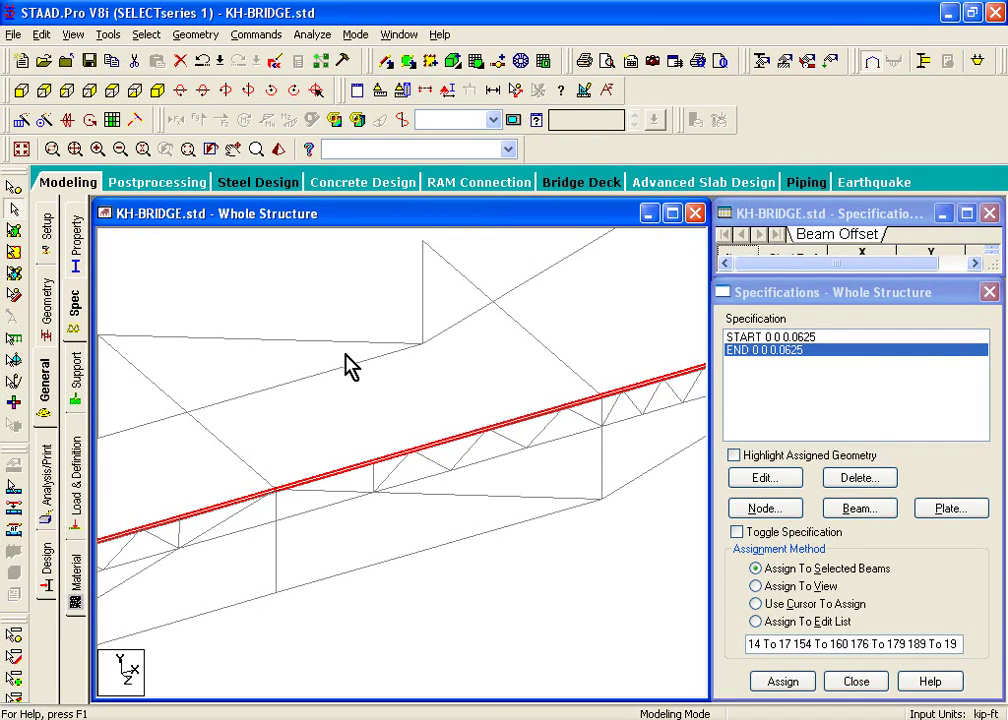
scroll(378, 400, "up", 1)
scroll(378, 400, "up", 3)
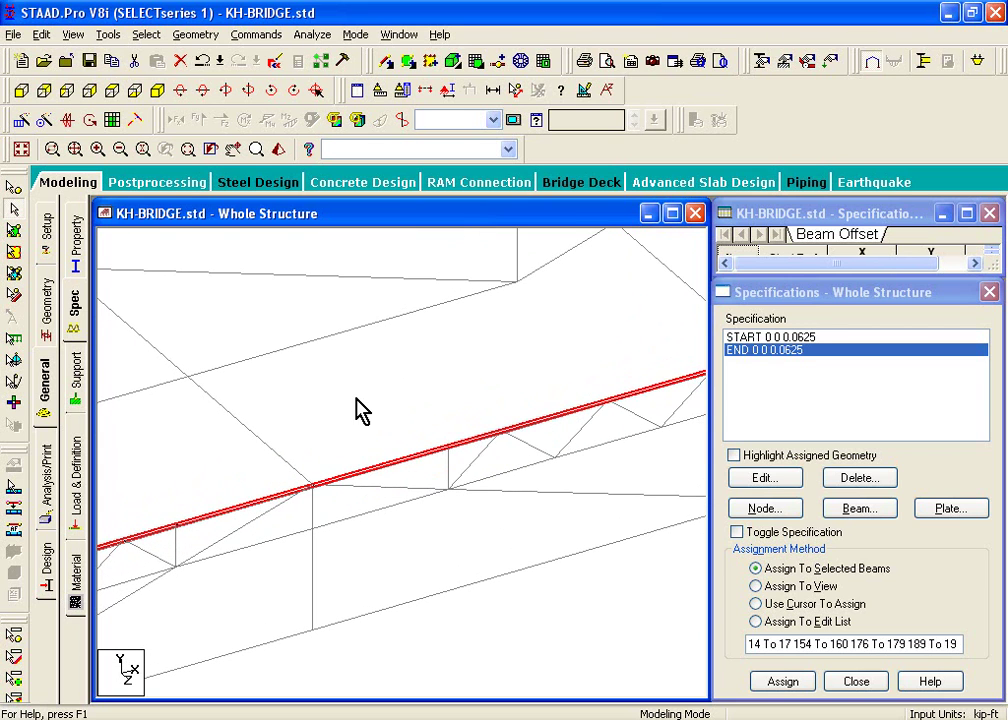
left_click(353, 410)
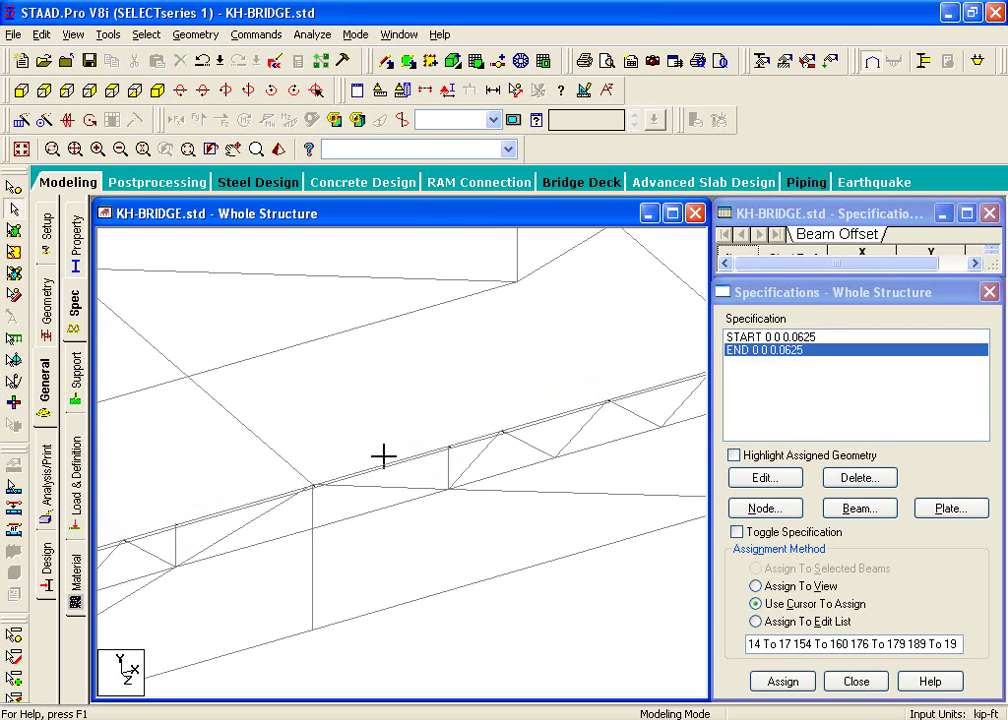
left_click(388, 468)
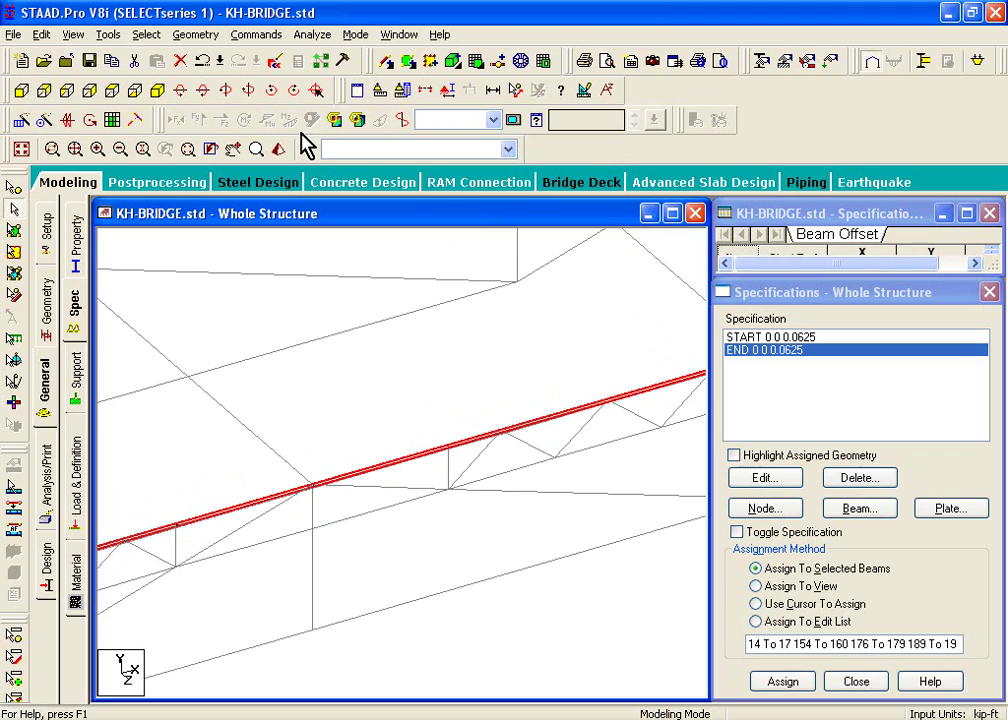
left_click(157, 148)
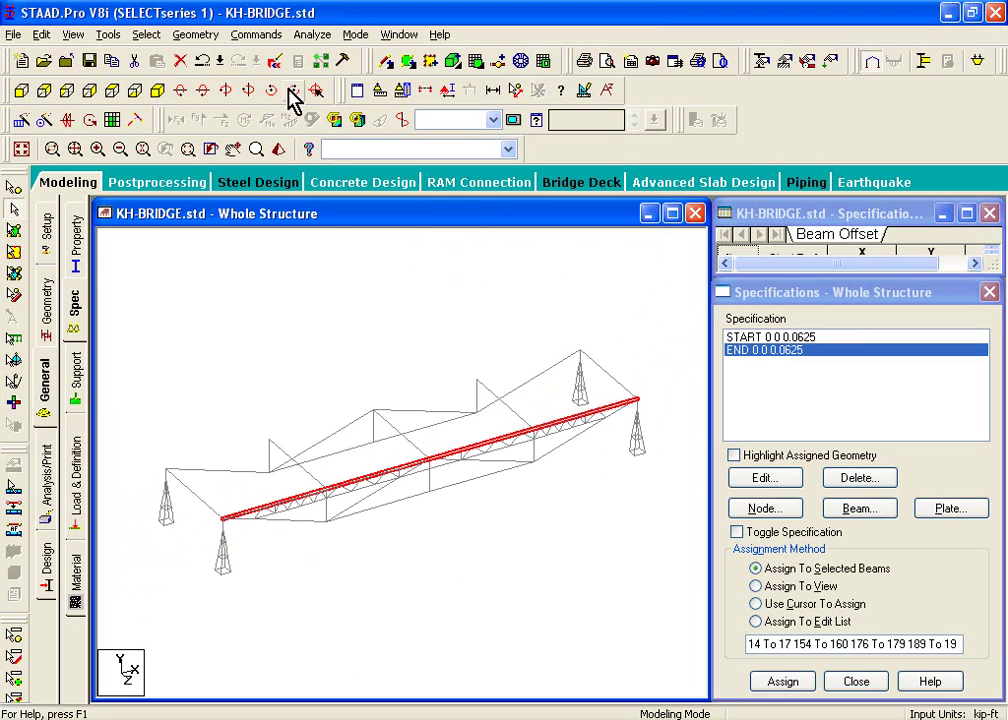
left_click(140, 36)
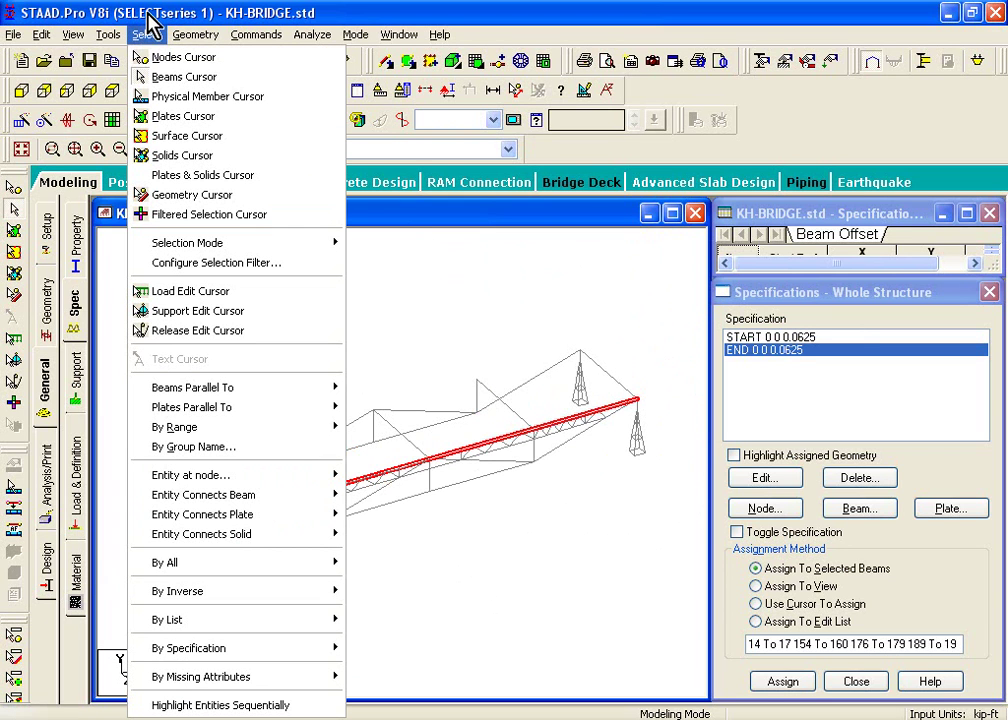
- Turn on Highlight Assigned Geometry and compare the members under the START and END 0 0 0.0625 offsets
left_click(132, 12)
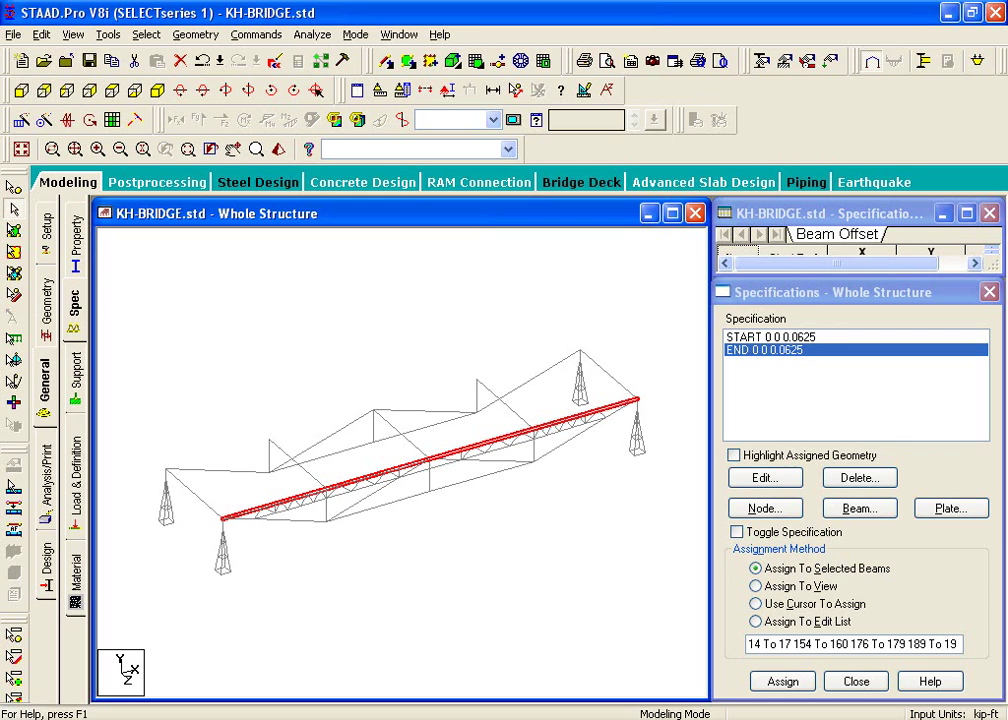
left_click(793, 478)
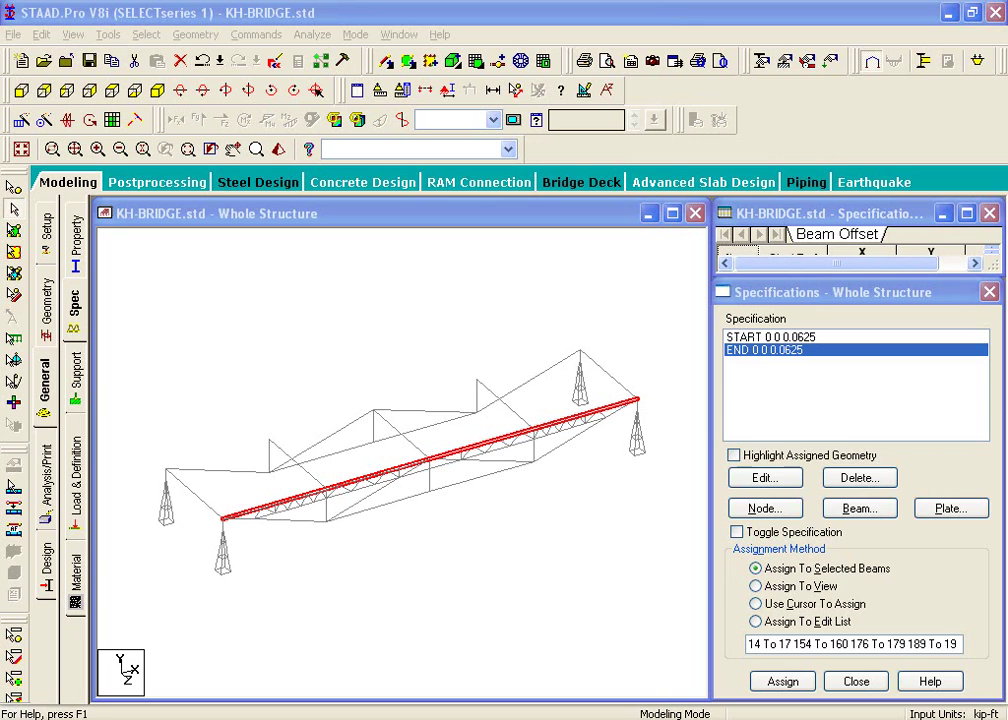
left_click(734, 456)
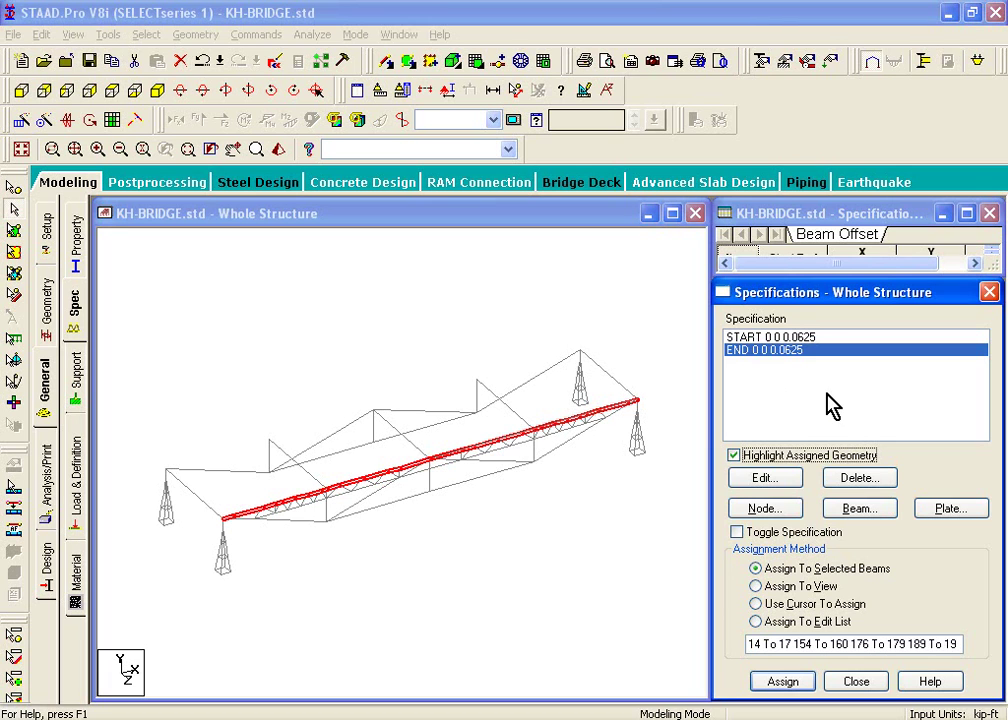
left_click(757, 338)
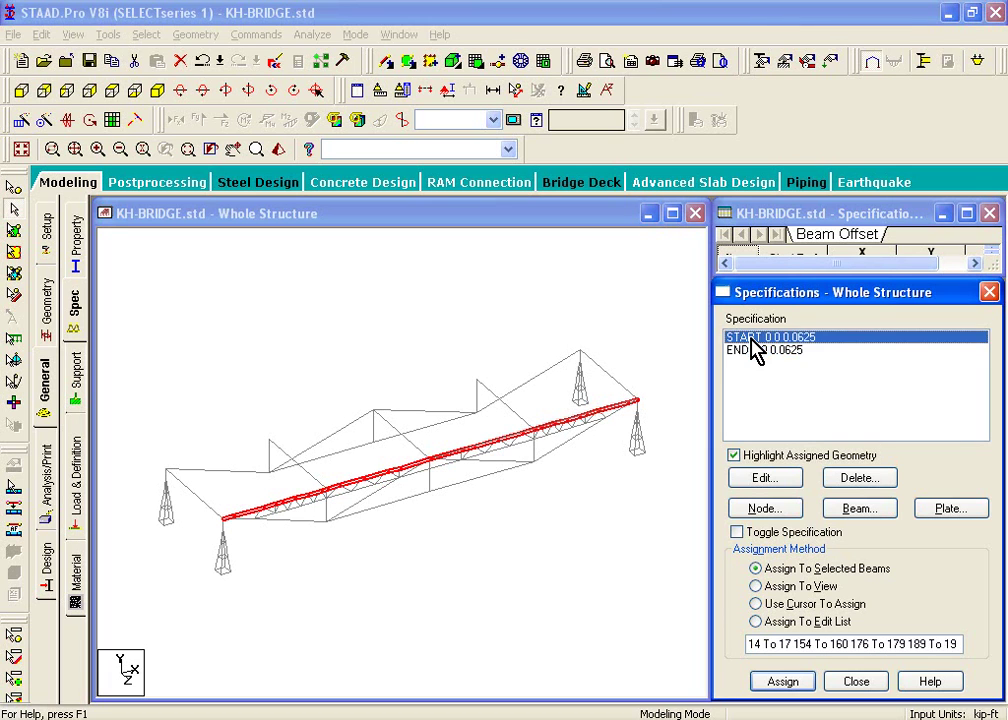
left_click(757, 350)
left_click(757, 338)
left_click(757, 350)
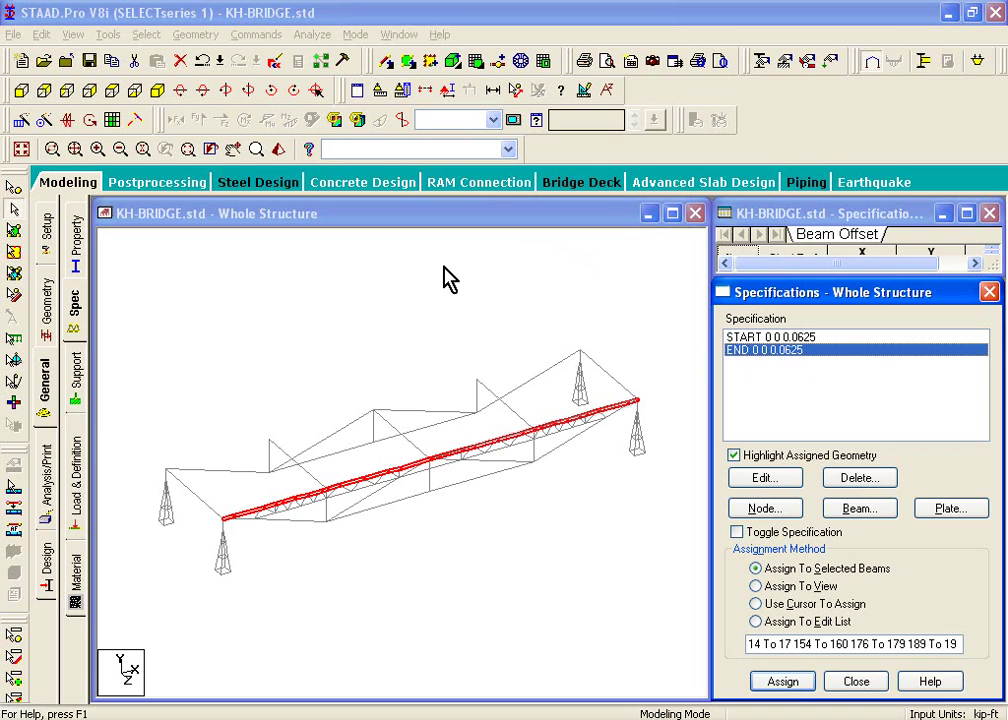
- Apply Select > By Inverse > Inverse Beam Selection to the current beam selection
left_click(134, 38)
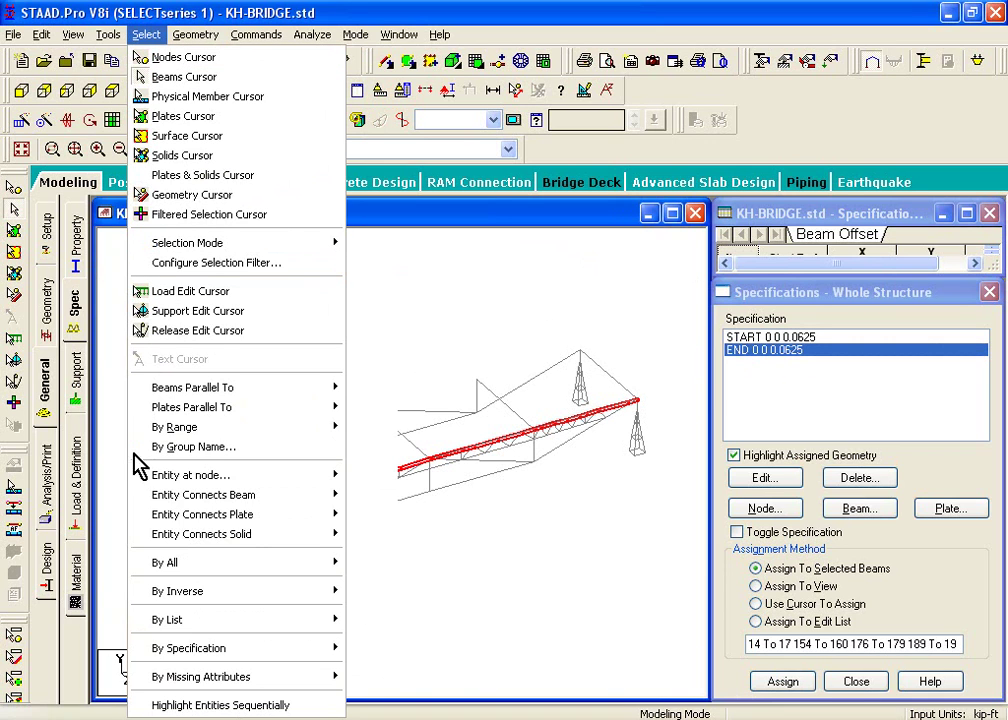
mouse_move(235, 603)
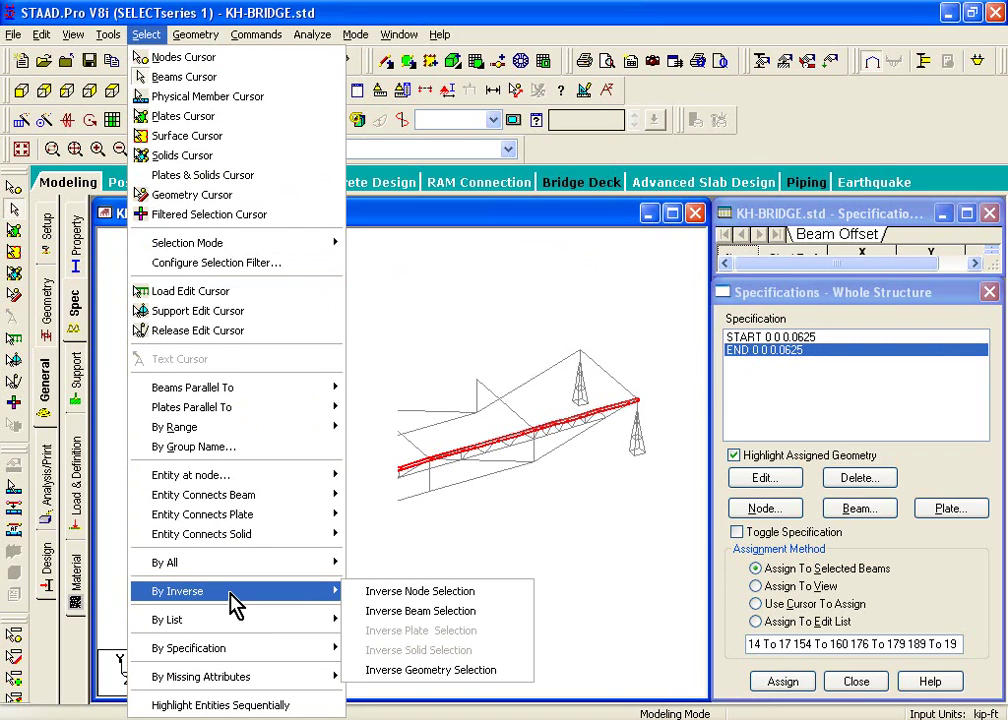
left_click(440, 627)
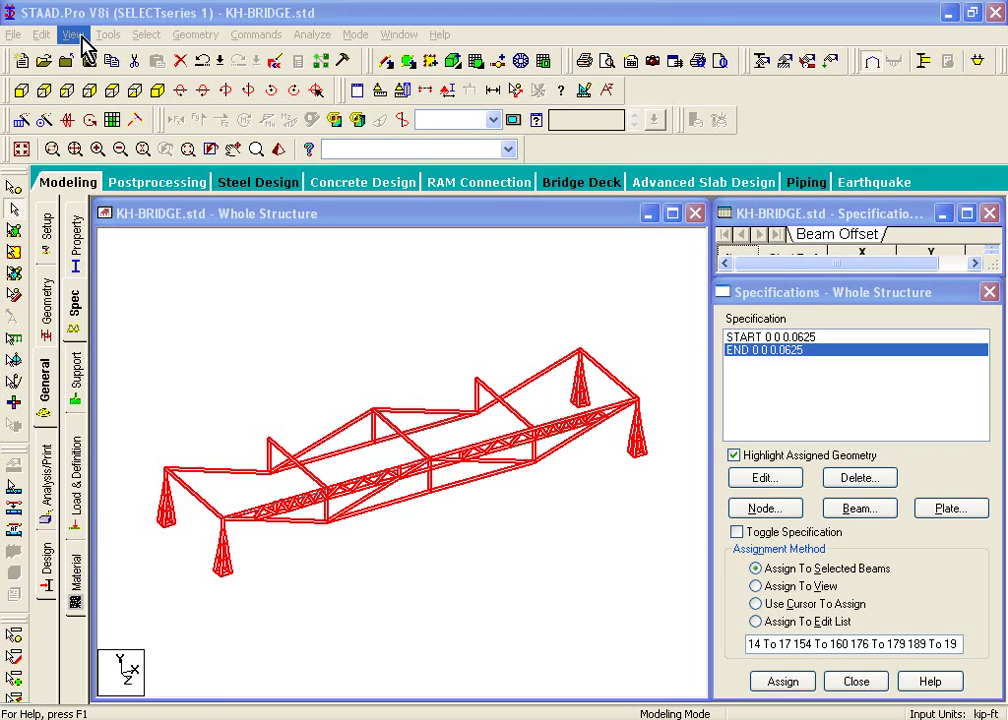
- Show selected objects only, then select and clear the deck beams
left_click(80, 36)
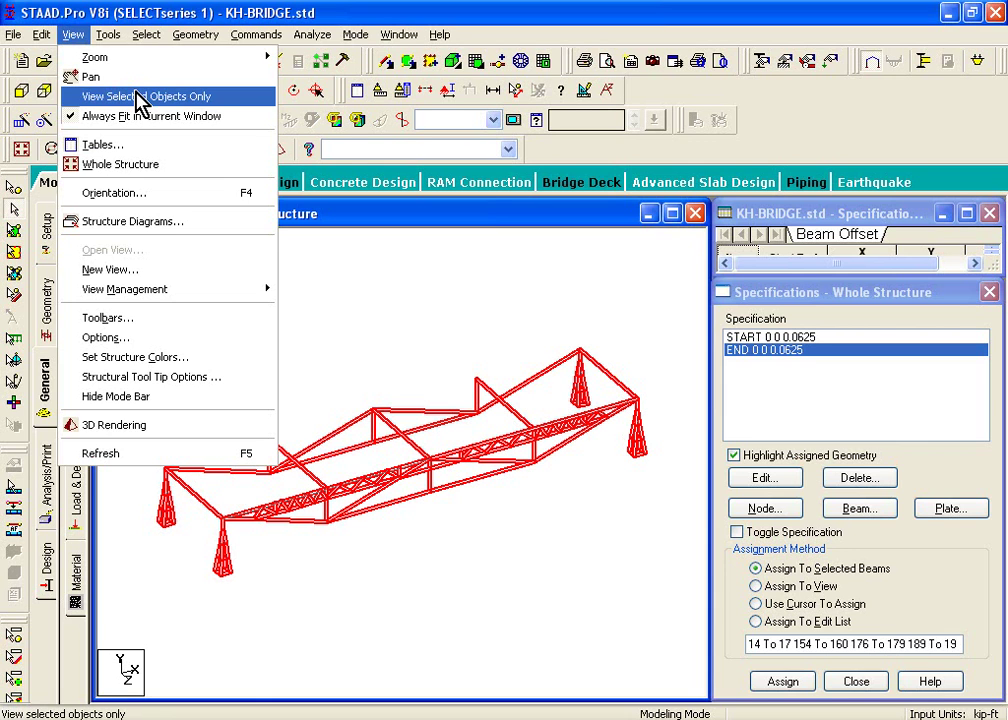
left_click(140, 98)
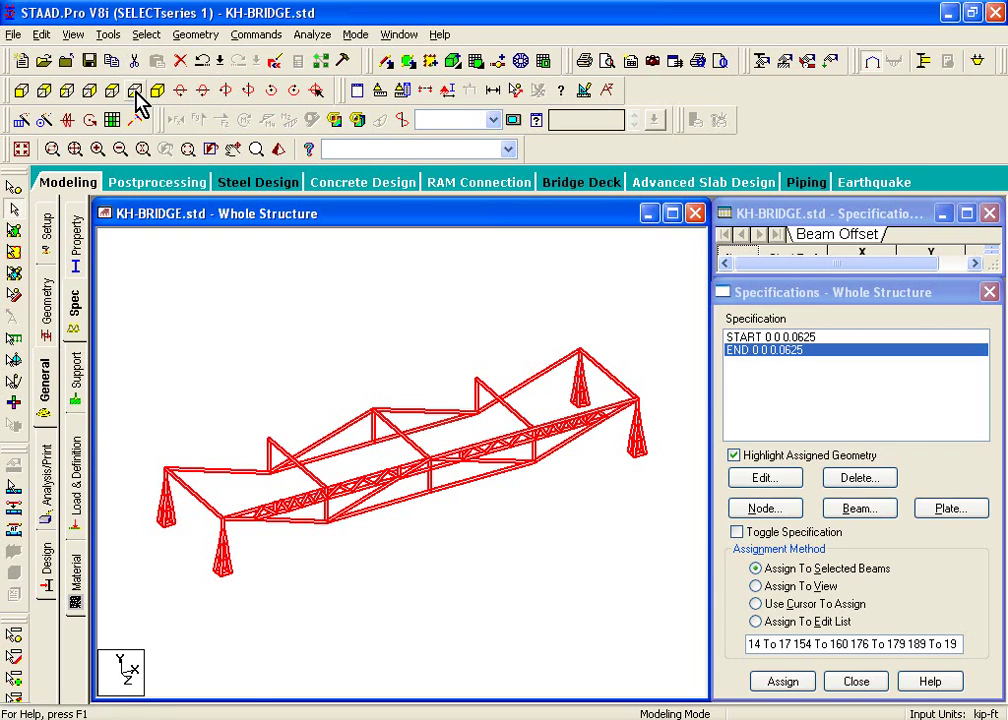
left_click(266, 322)
left_click(450, 462)
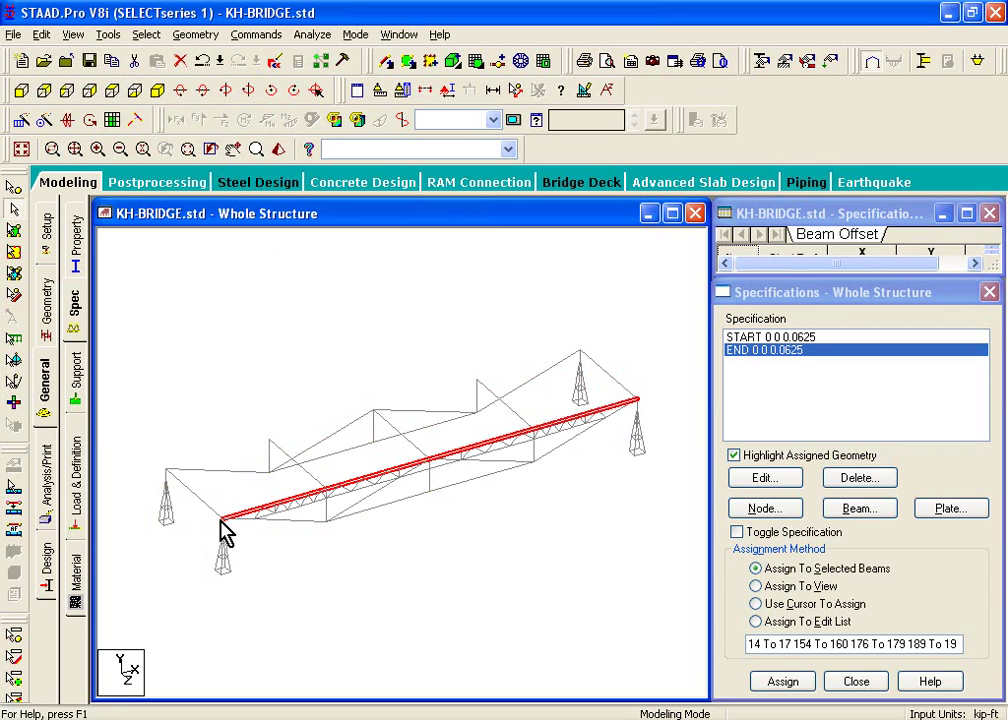
left_click(135, 279)
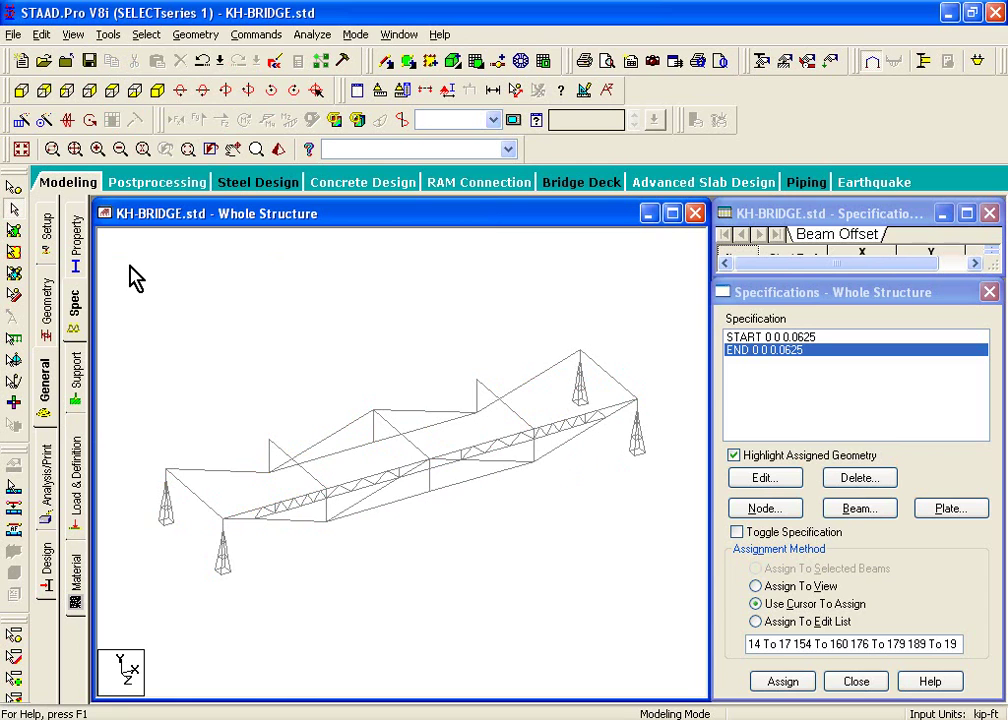
- Select every beam with Ctrl+A, then clear the selection in empty viewport space
key("ctrl+a")
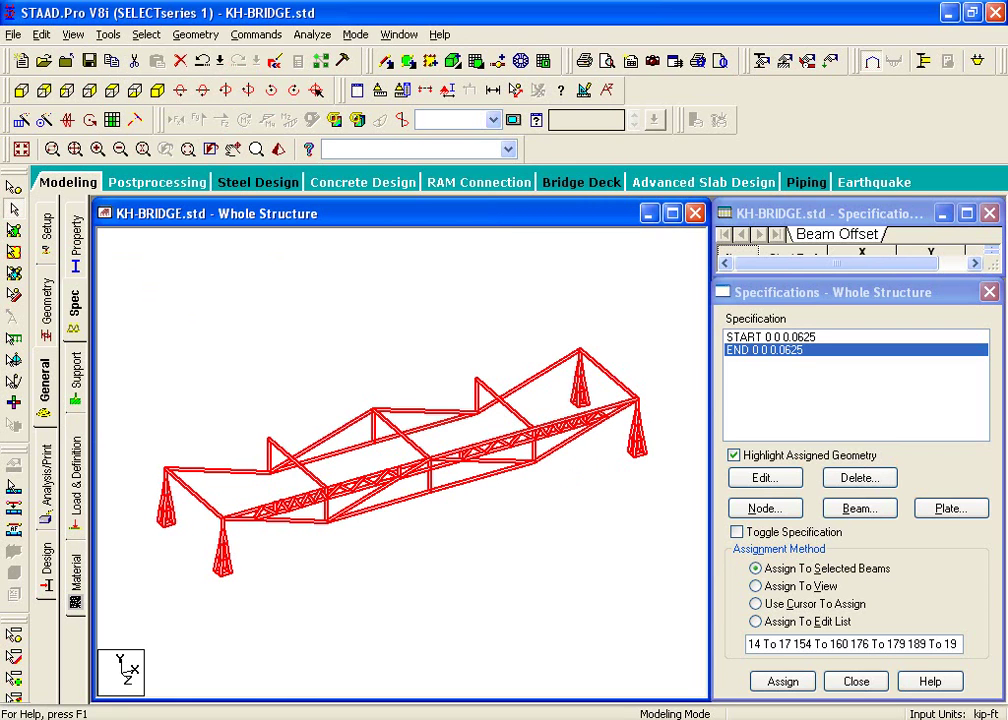
left_click(188, 35)
left_click(201, 12)
left_click(175, 346)
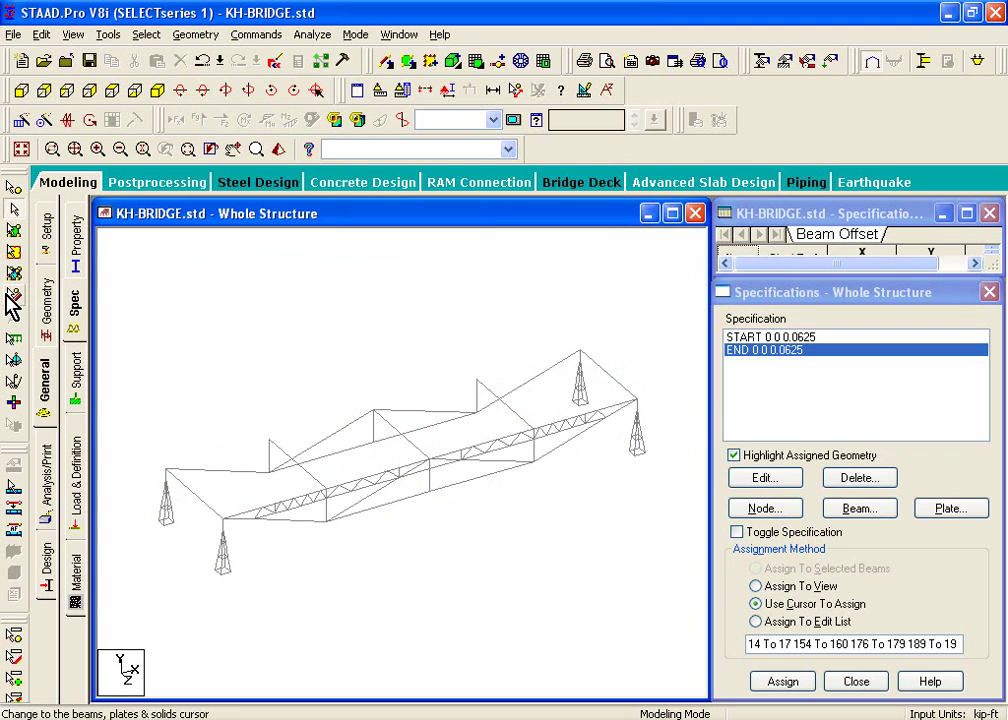
- Save the model and window-select the whole bridge with the Beams cursor
left_click(478, 400)
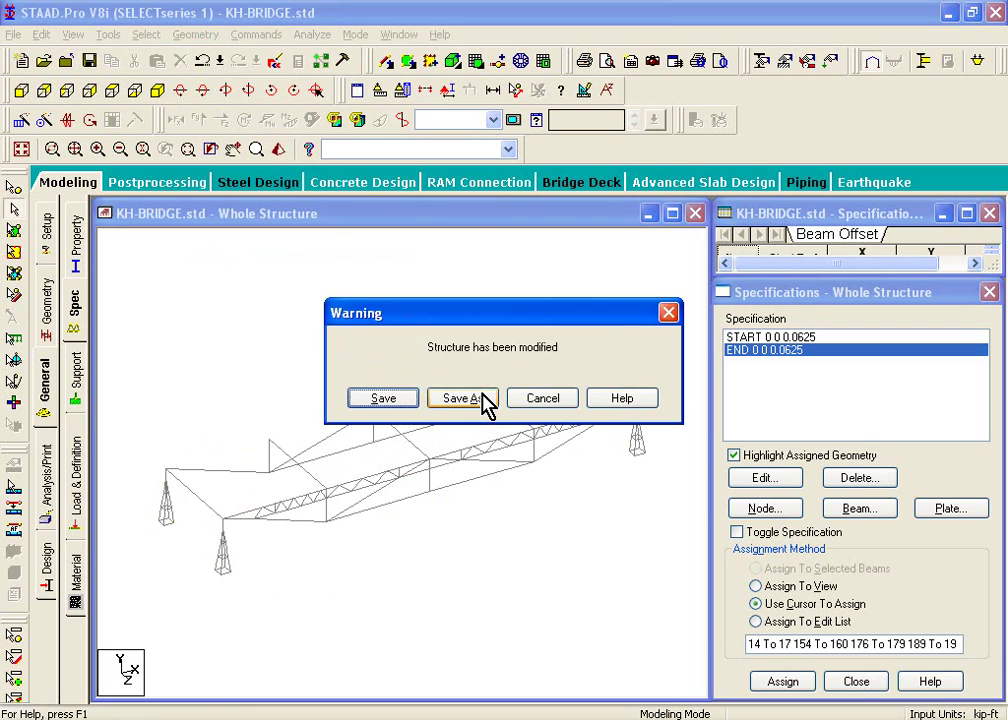
left_click(383, 398)
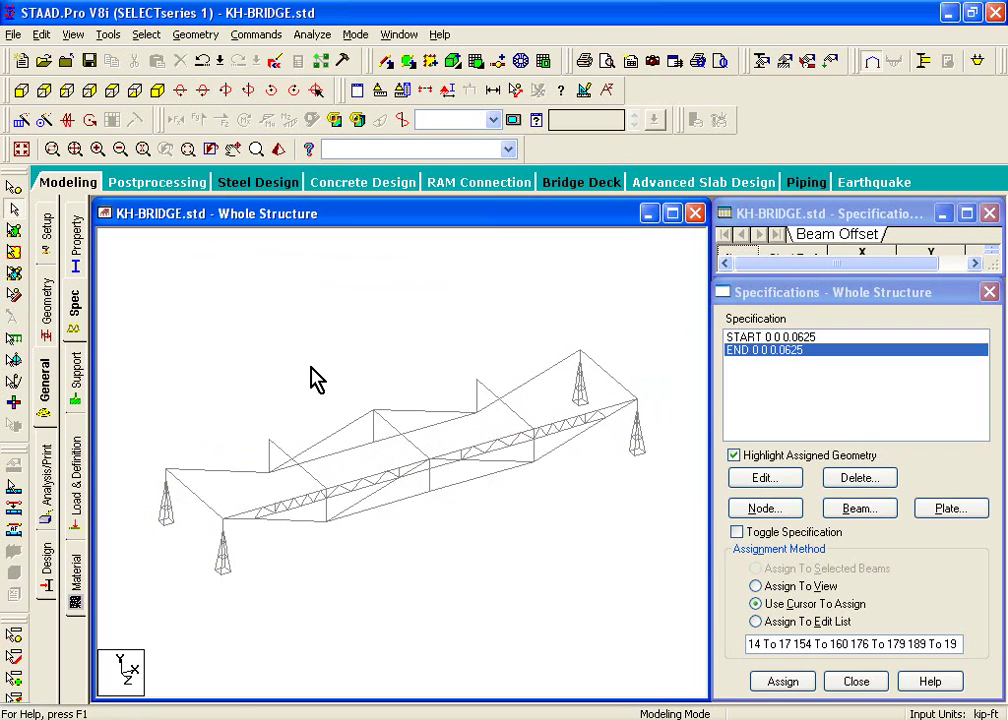
left_click(14, 294)
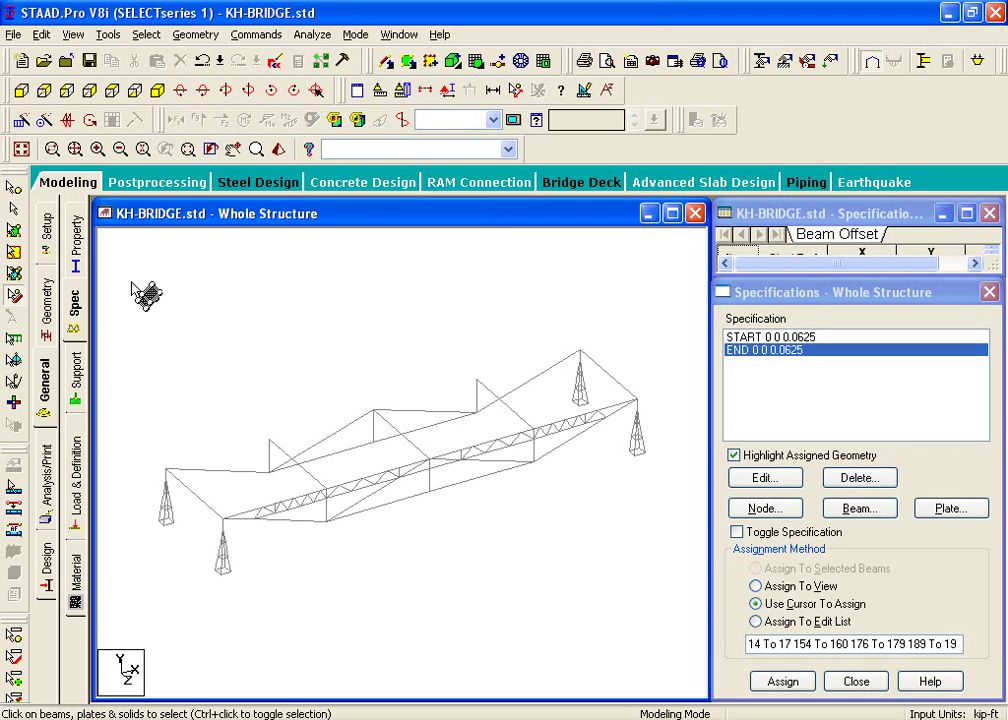
left_click_drag(130, 281, 729, 661)
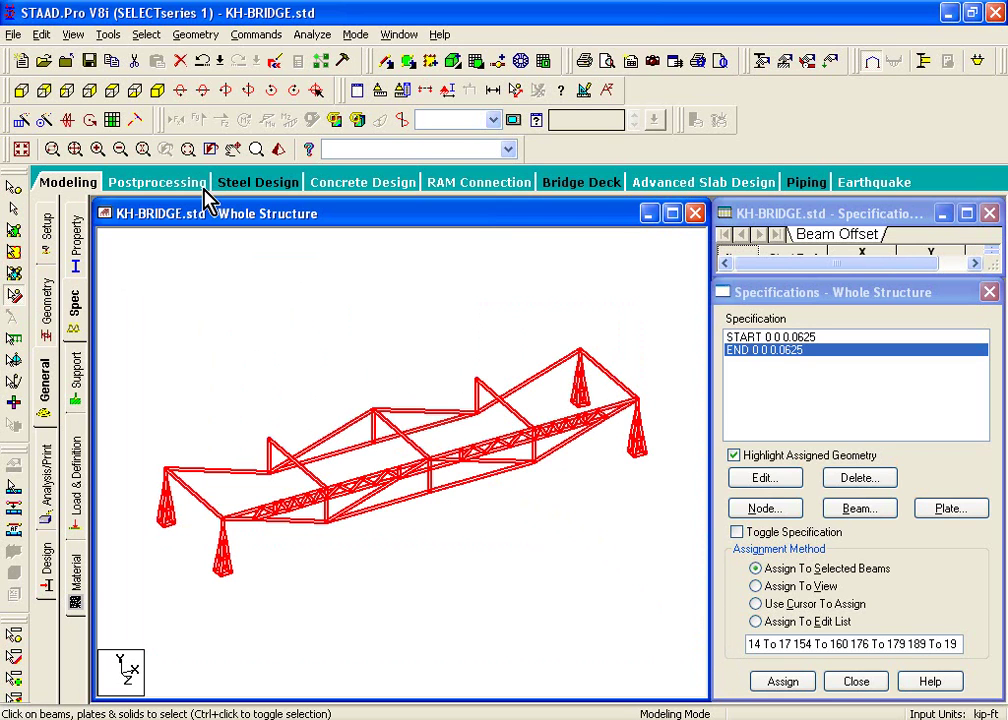
- Break the selected beams at their selected nodes, creating 23 new beams
left_click(200, 35)
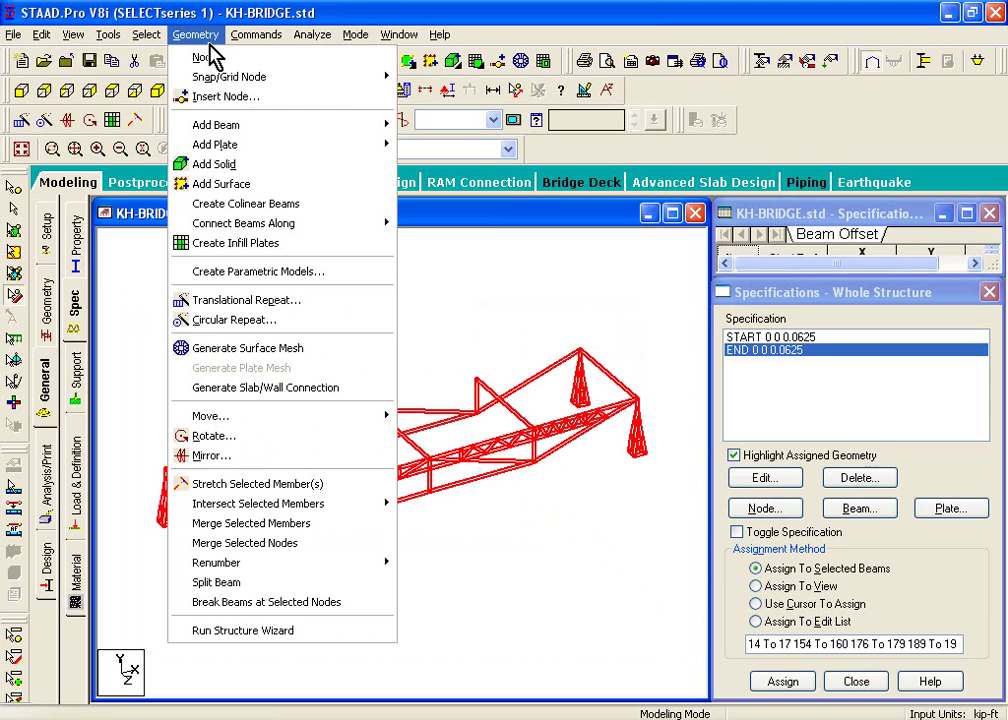
left_click(265, 602)
left_click(498, 400)
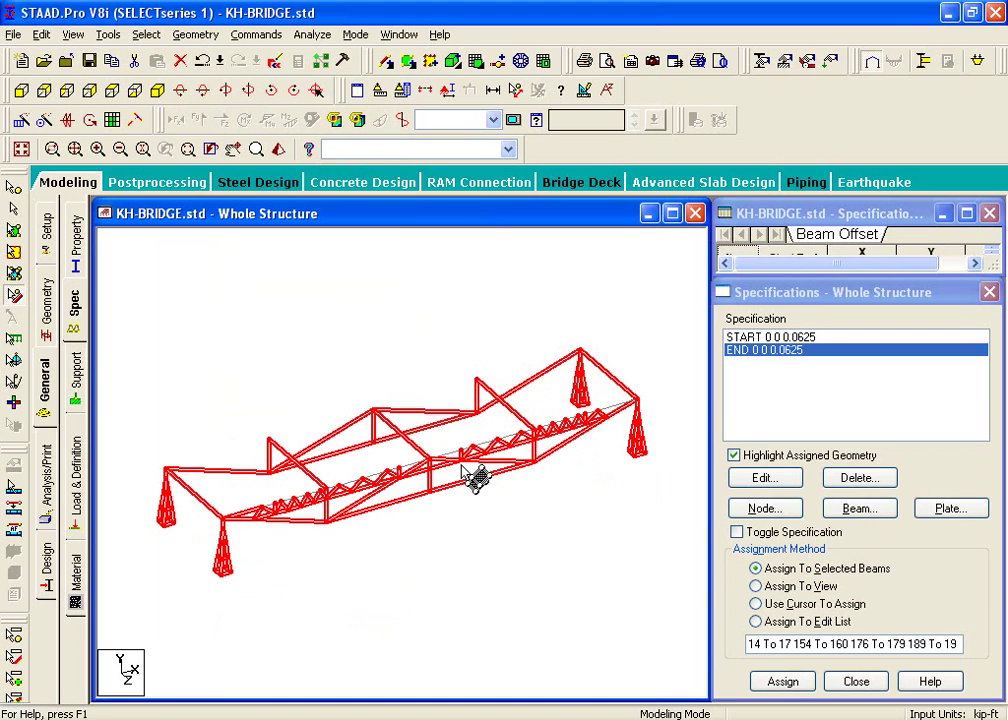
- Inspect the new short deck beams near the left end by selecting them in turn
left_click(380, 466)
scroll(389, 484, "up", 4)
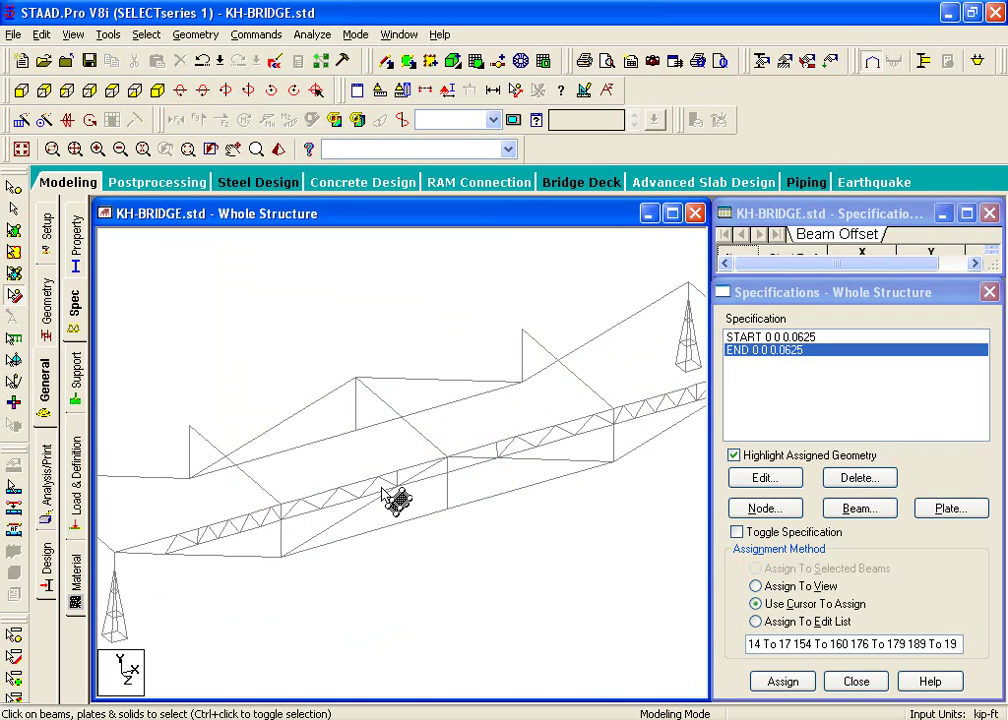
left_click(356, 480)
left_click(318, 492)
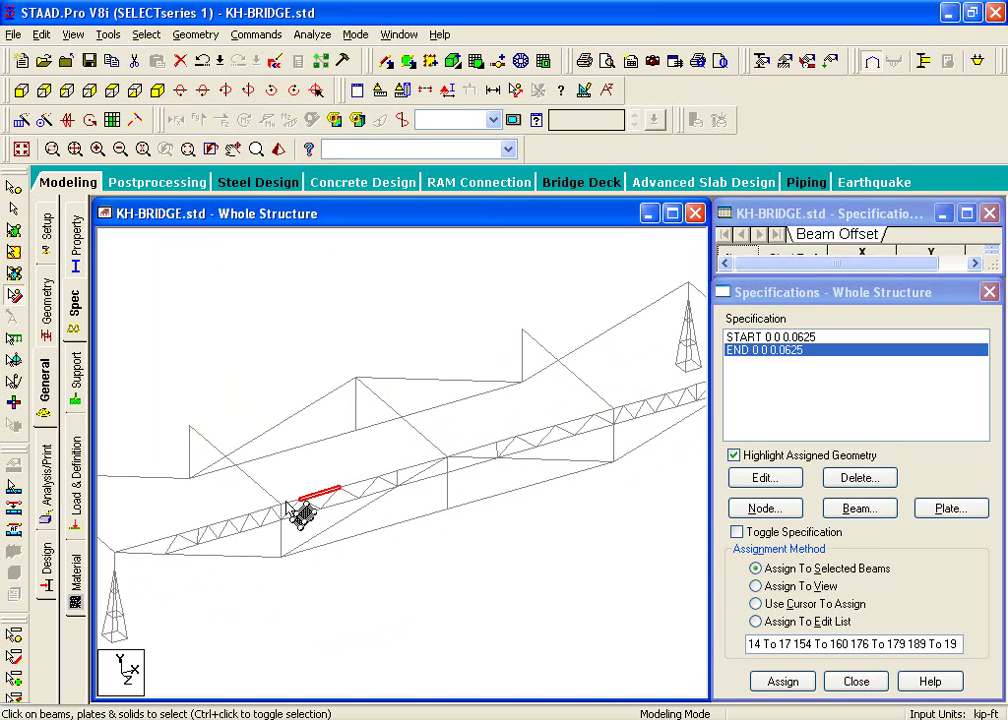
left_click(279, 503)
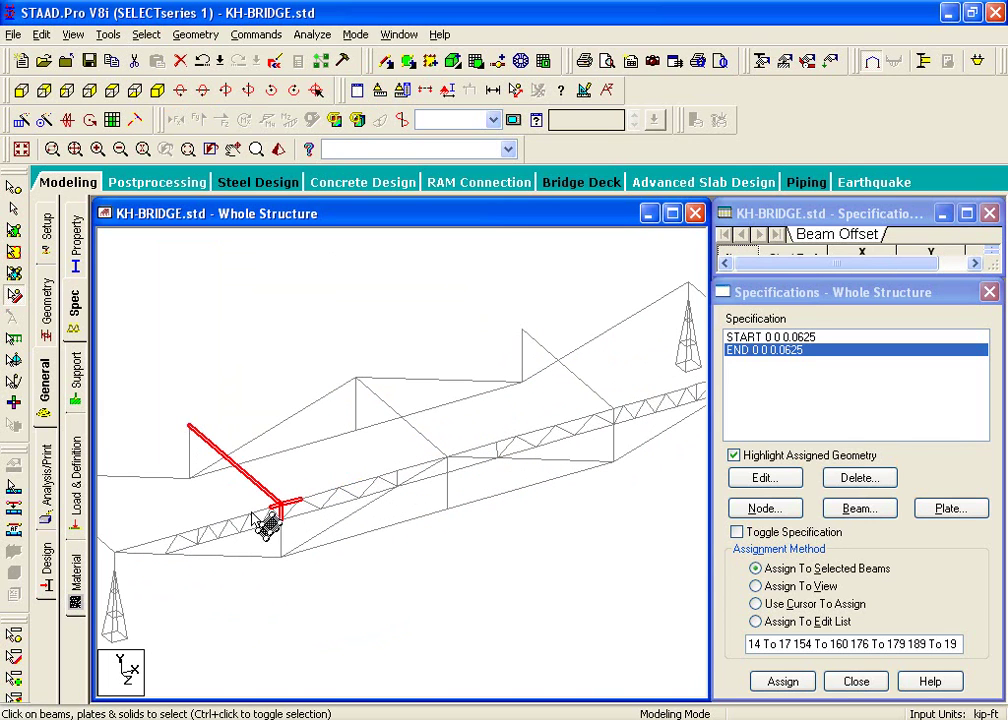
left_click(168, 542)
left_click(202, 540)
left_click(185, 508)
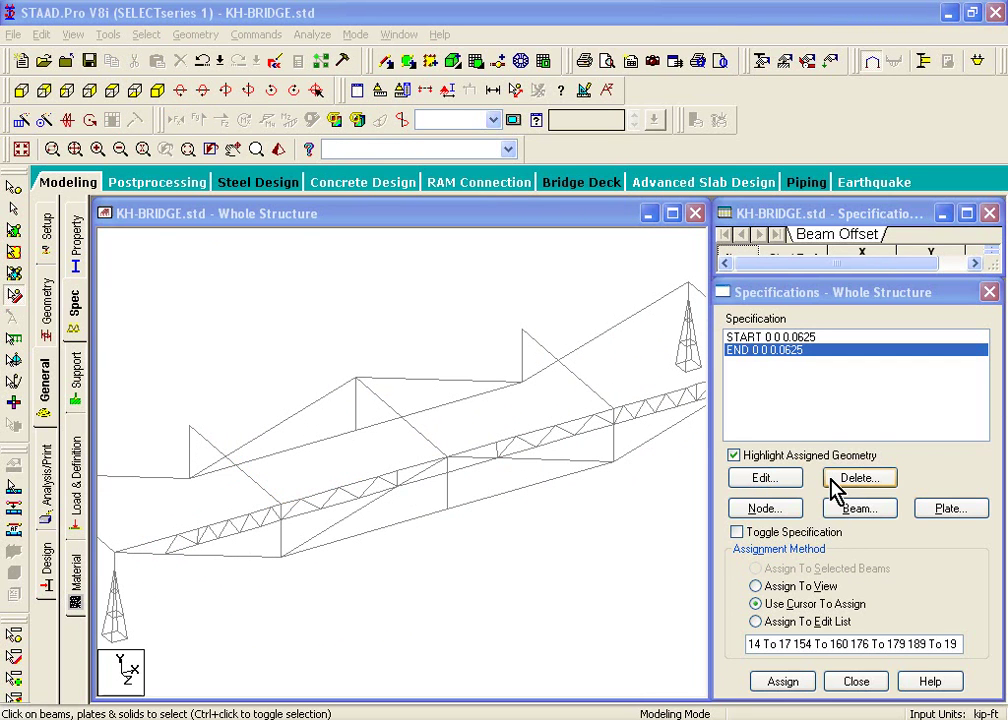
- Add a START beam offset of -0.0625 ft in Z (0 0 -0.0625)
left_click(850, 511)
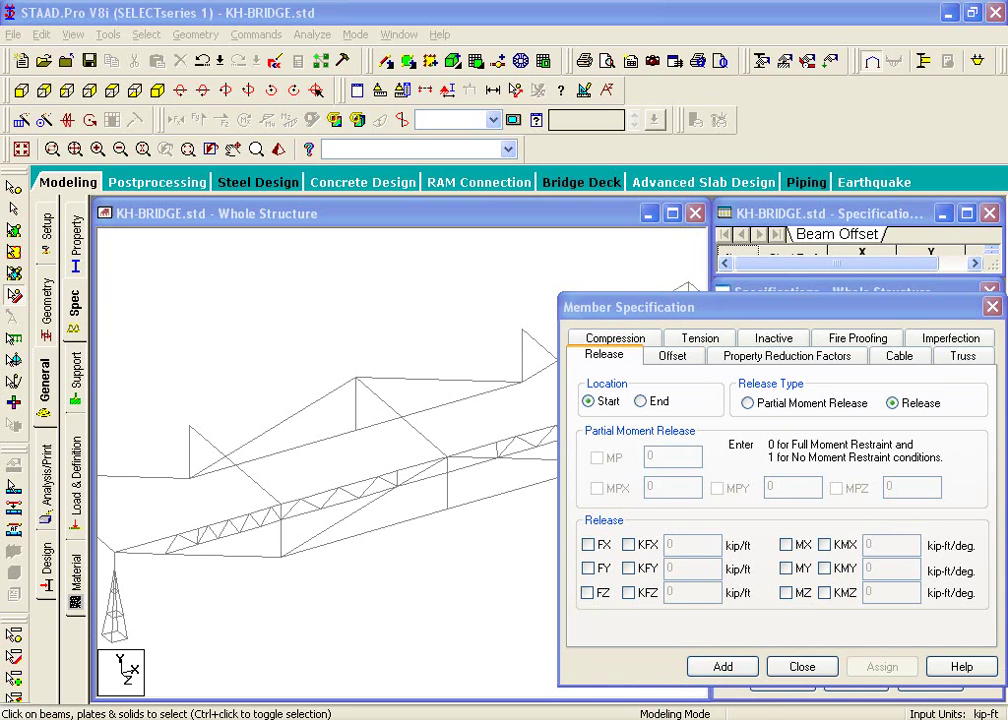
left_click(675, 356)
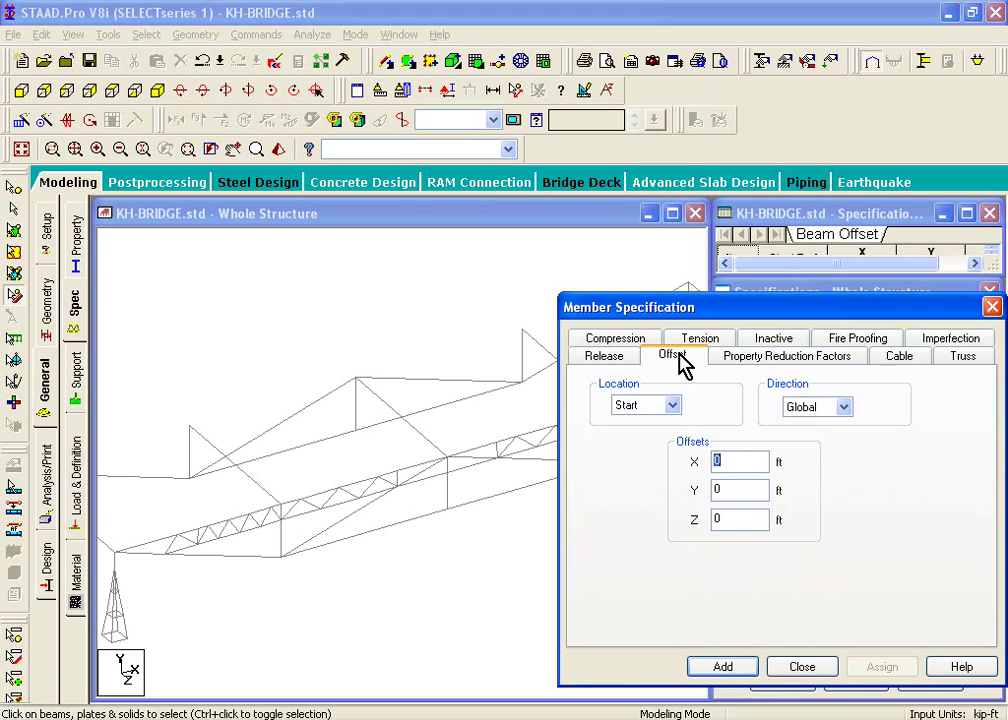
left_click(733, 461)
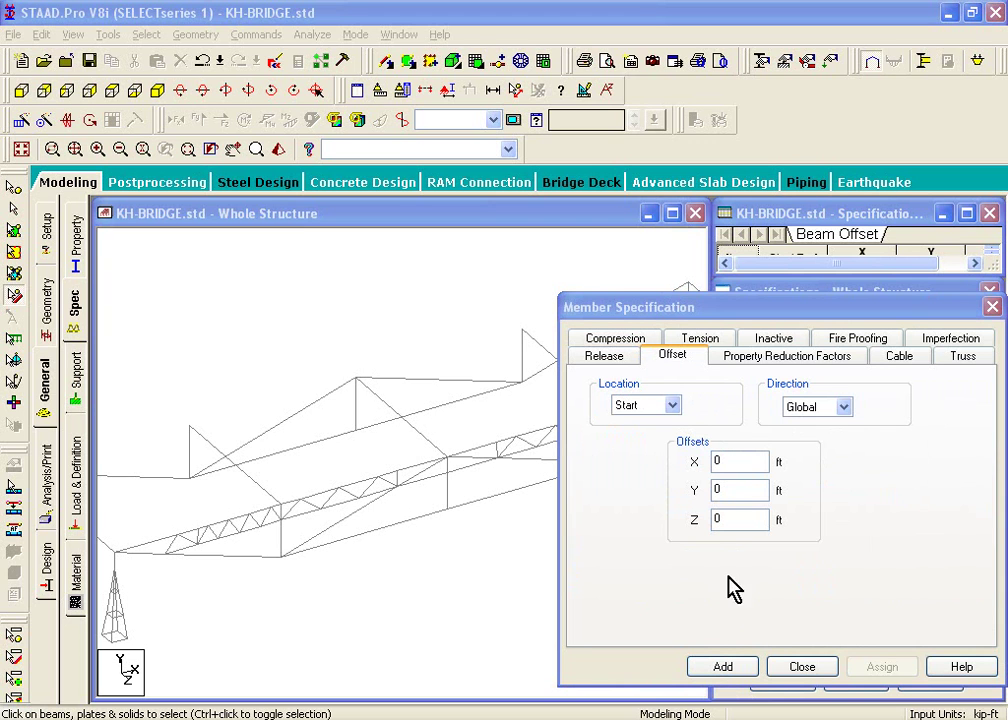
double_click(738, 519)
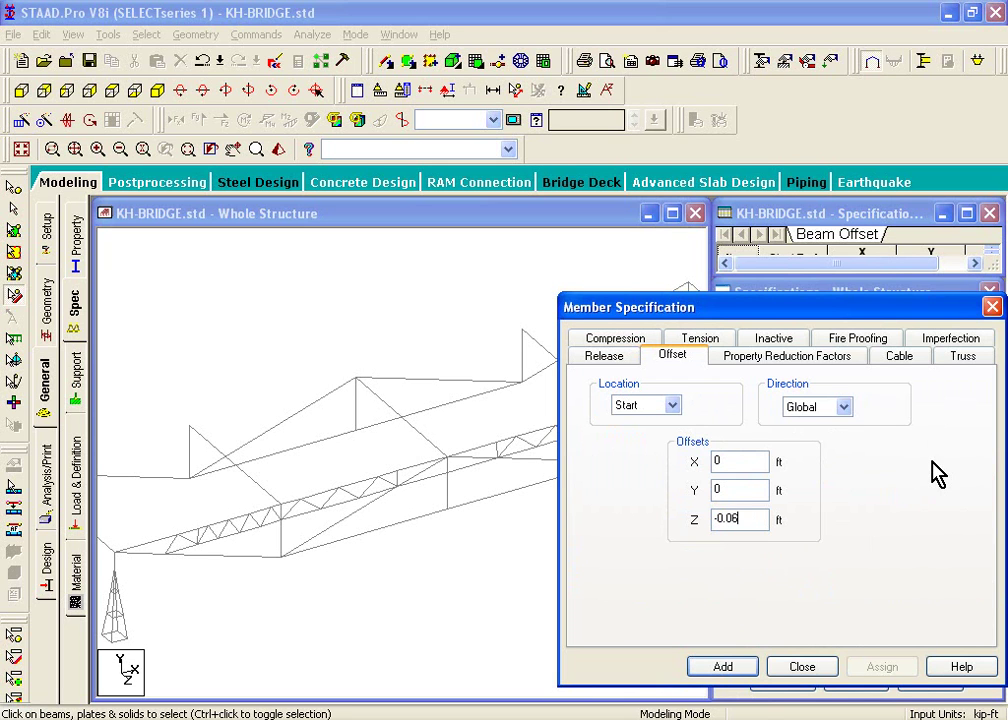
left_click(720, 666)
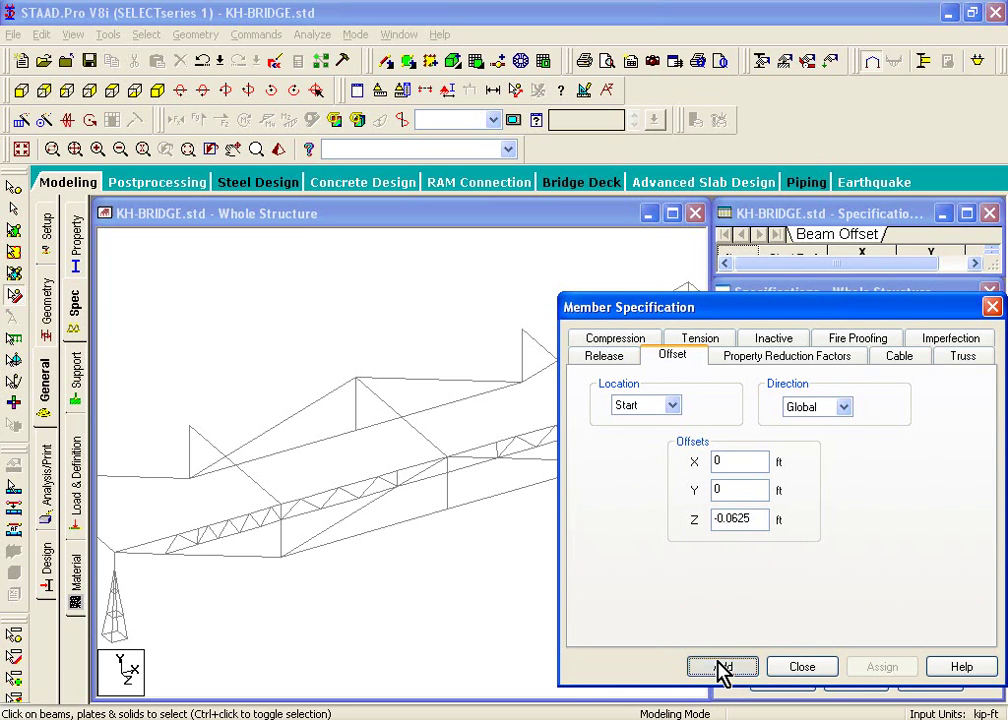
- Add an END beam offset of -0.0625 ft in Y (0 -0.0625 0)
left_click(852, 512)
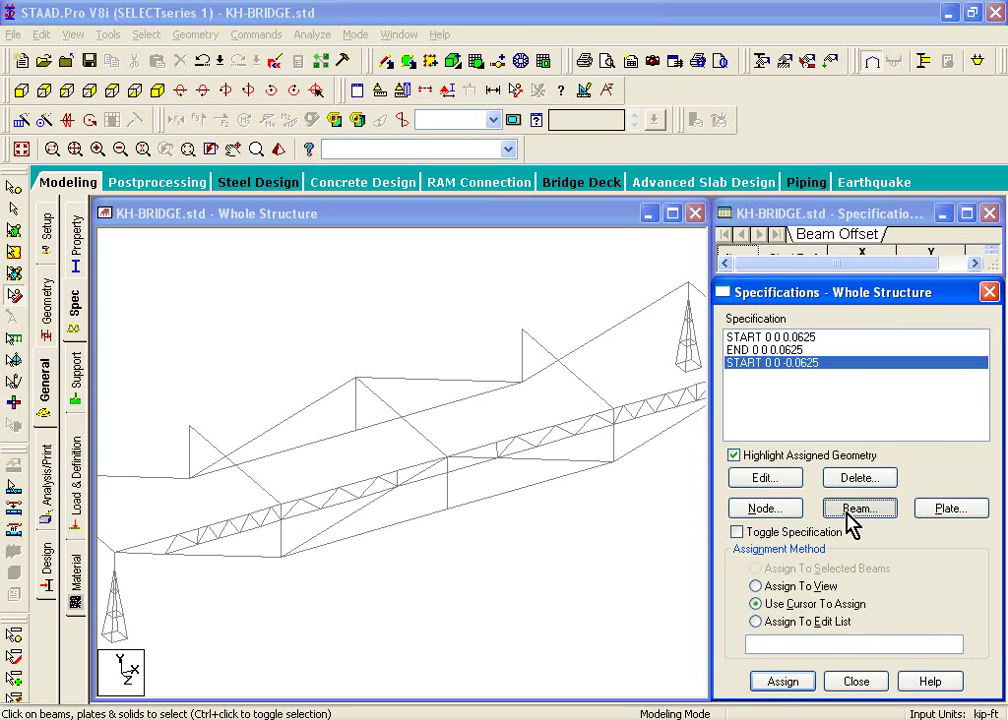
left_click(846, 512)
left_click(675, 356)
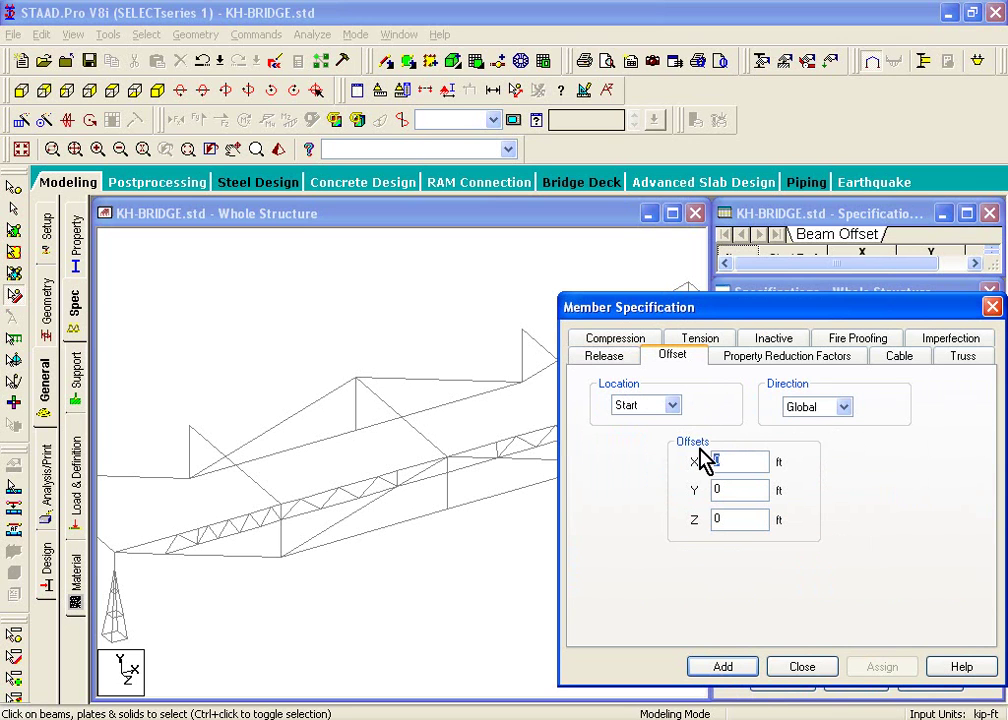
double_click(716, 488)
left_click(668, 405)
left_click(650, 440)
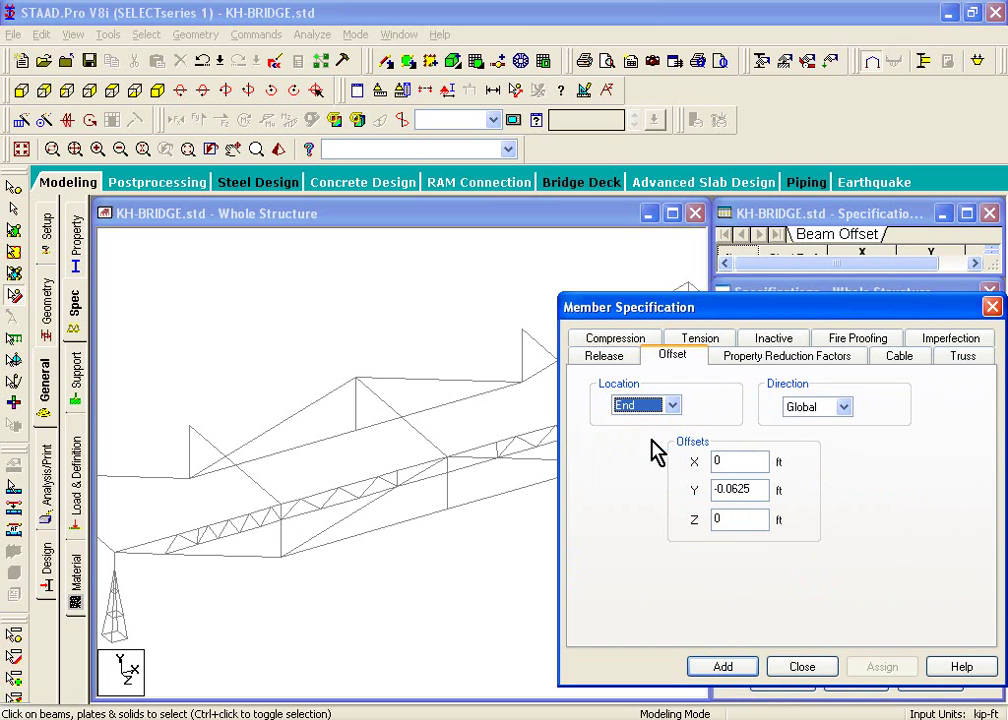
left_click(721, 666)
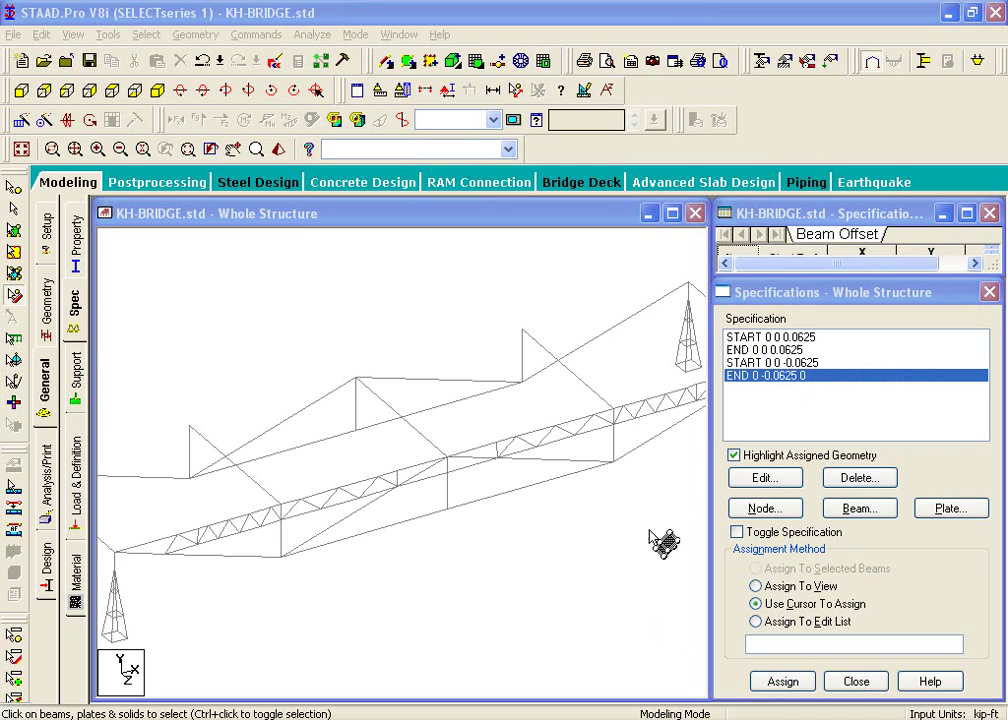
- Select the second-deck top-chord beams, starting from the one near the left support
left_click(14, 210)
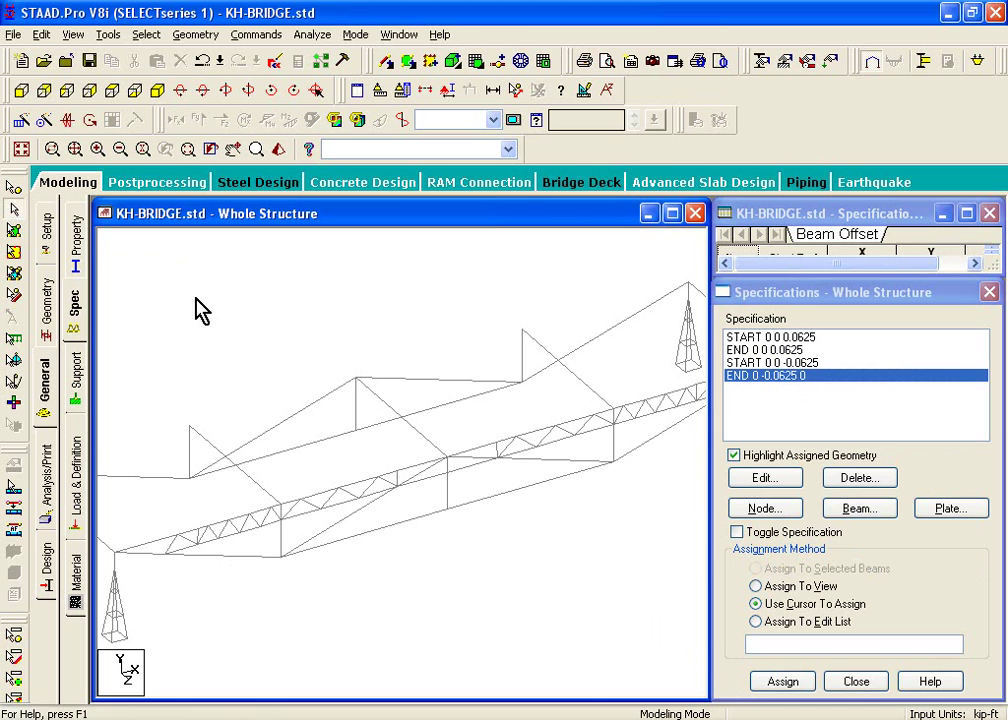
left_click(143, 543)
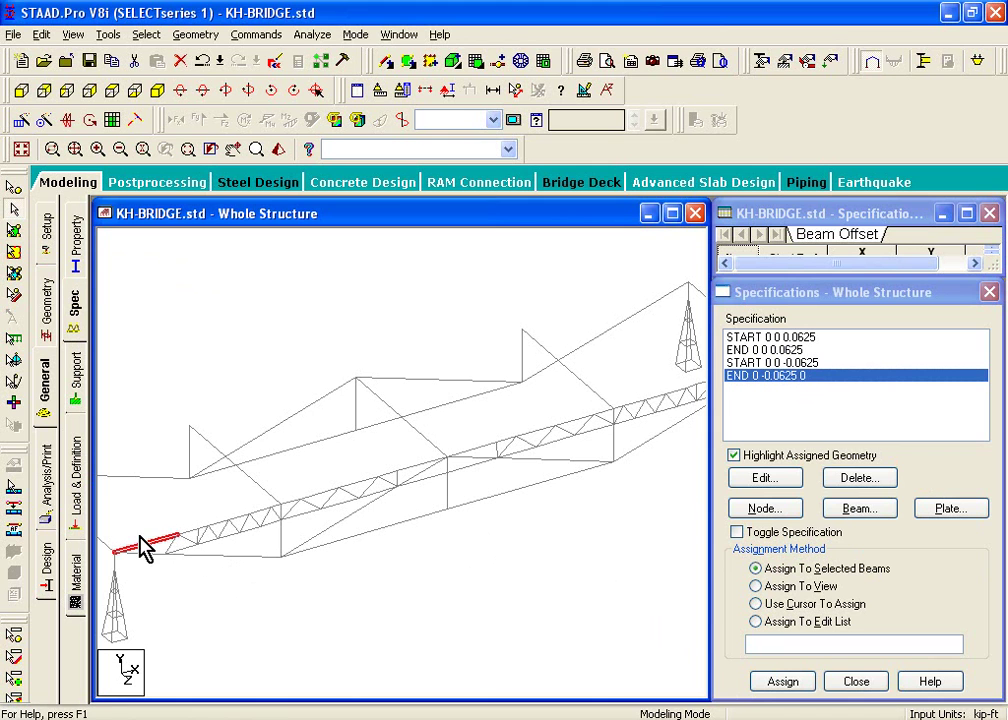
scroll(153, 533, "up", 3)
middle_click_drag(218, 511, 533, 517)
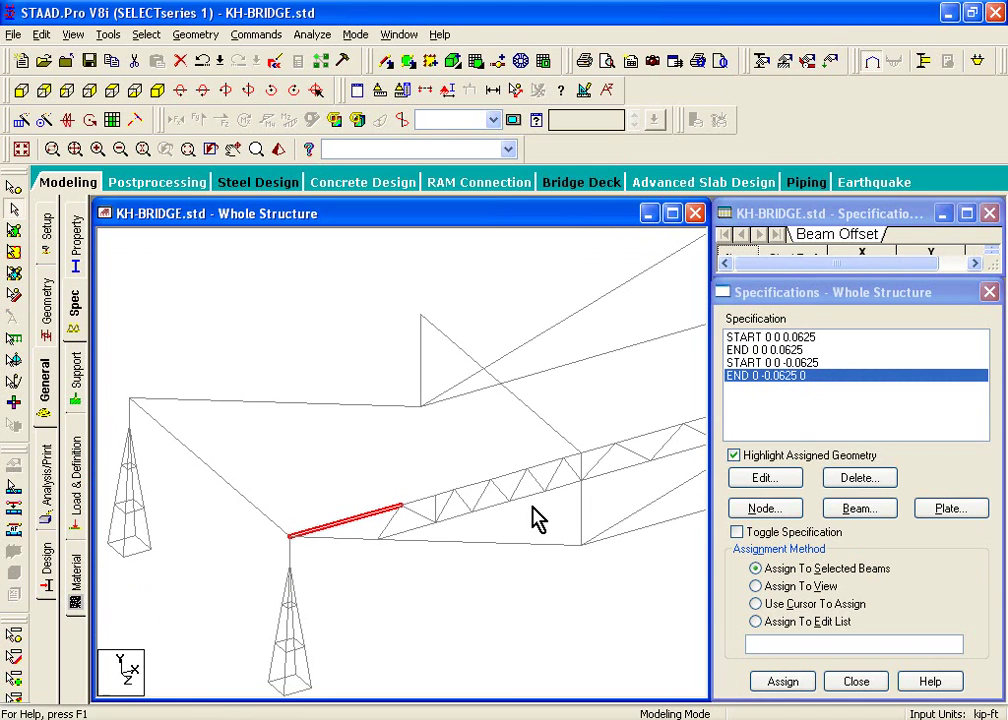
left_click(432, 498, "ctrl")
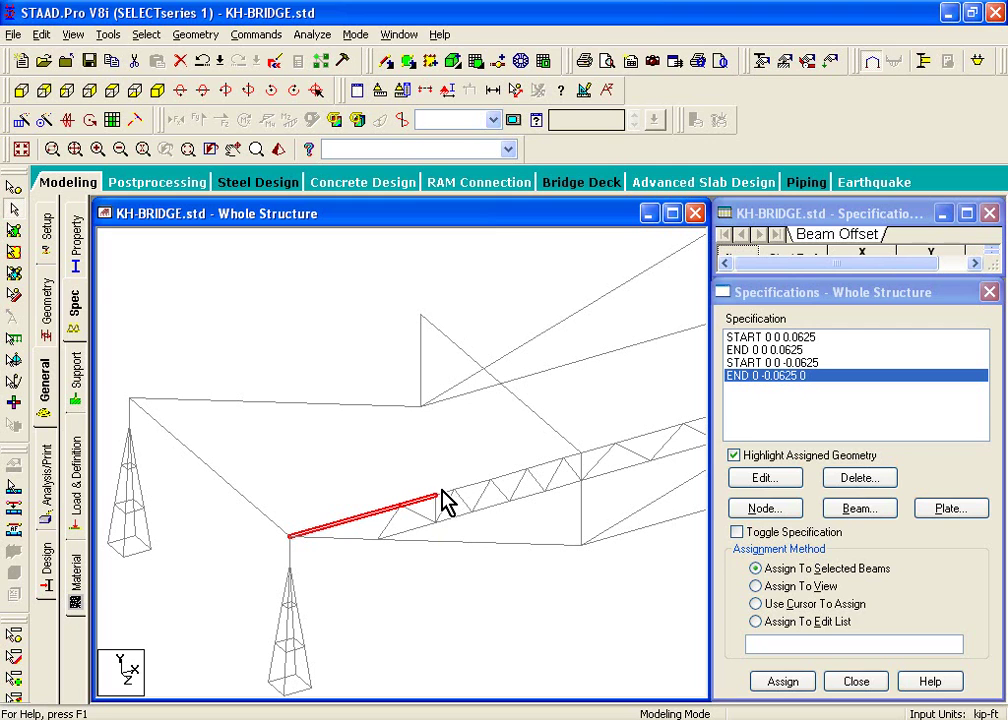
left_click(468, 483, "ctrl")
left_click(504, 471, "ctrl")
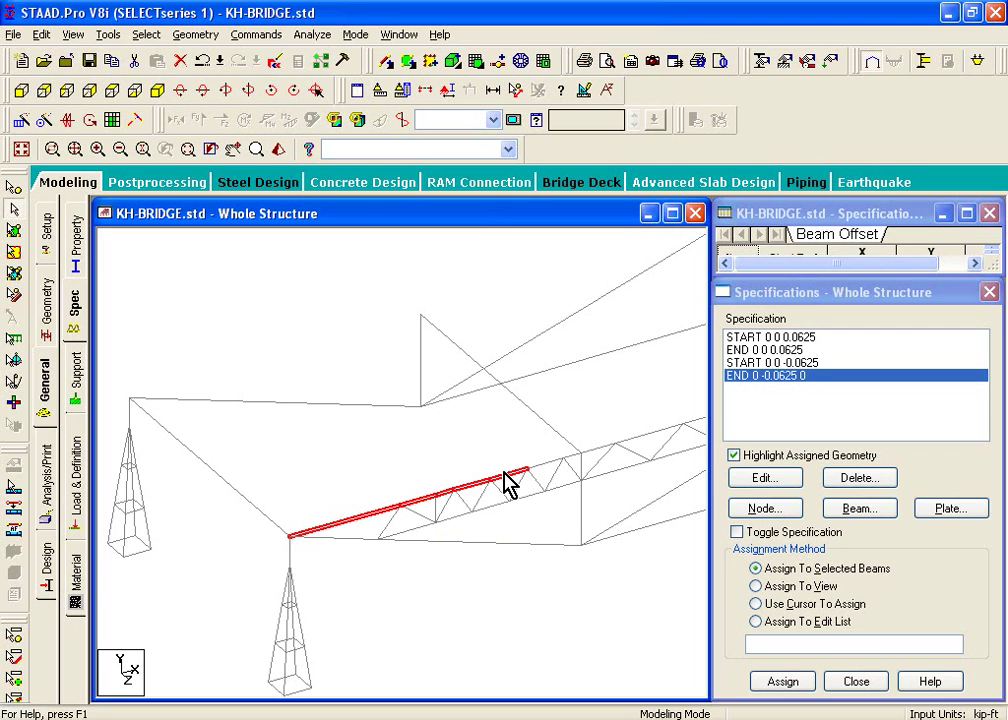
- Assign the START 0 0 -0.0625 offset to the selected top-chord beams
left_click(735, 455)
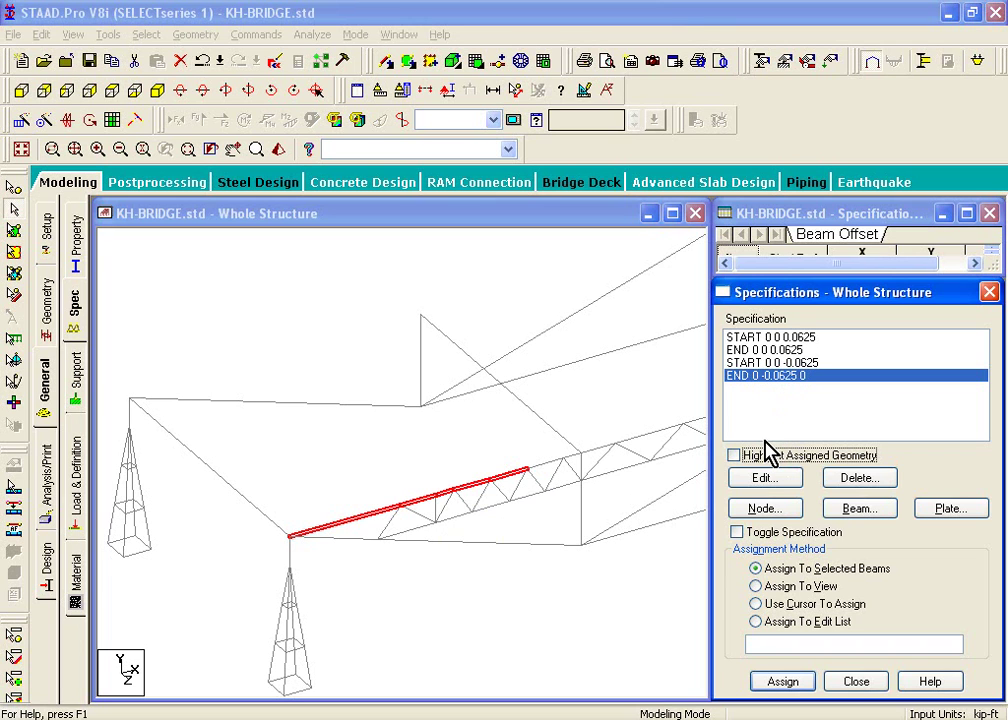
left_click(779, 363)
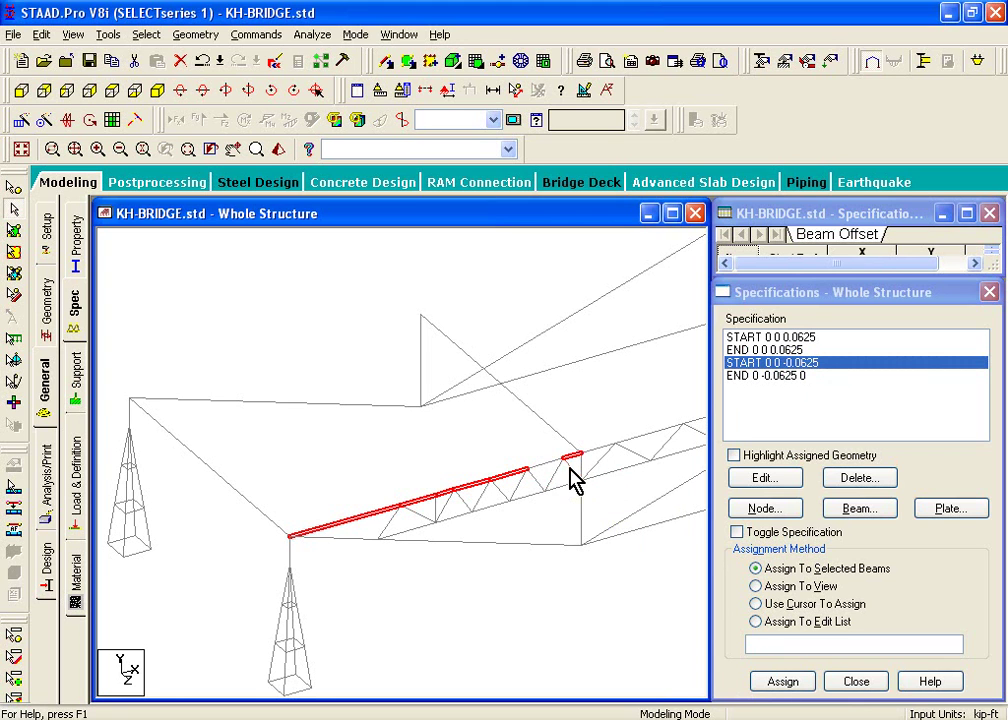
middle_click_drag(637, 446, 440, 462)
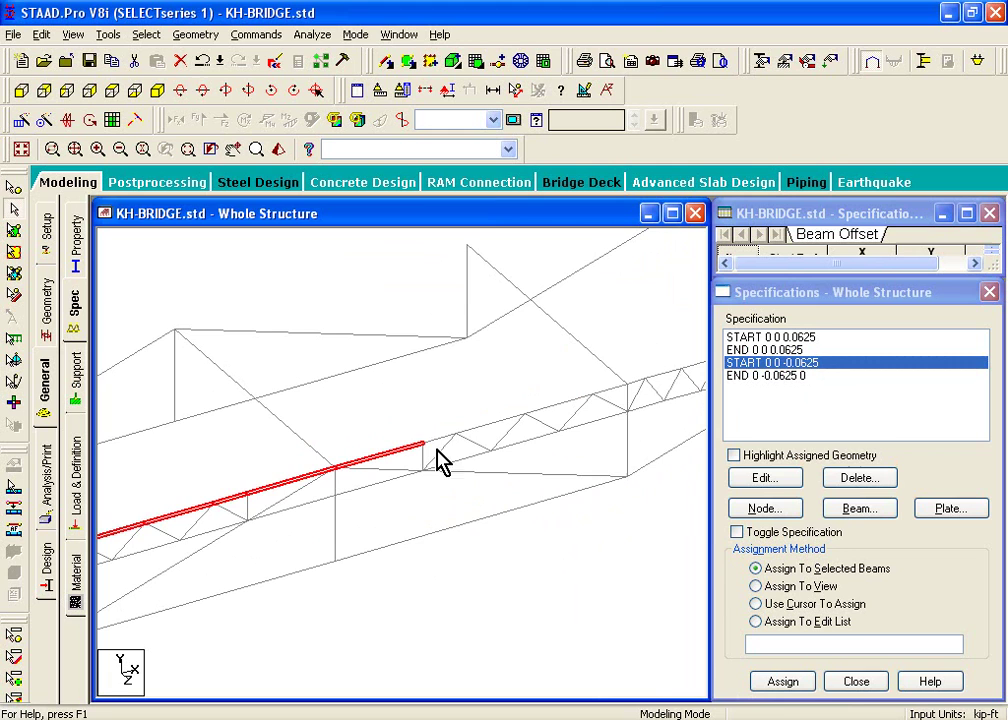
middle_click_drag(272, 500, 349, 522)
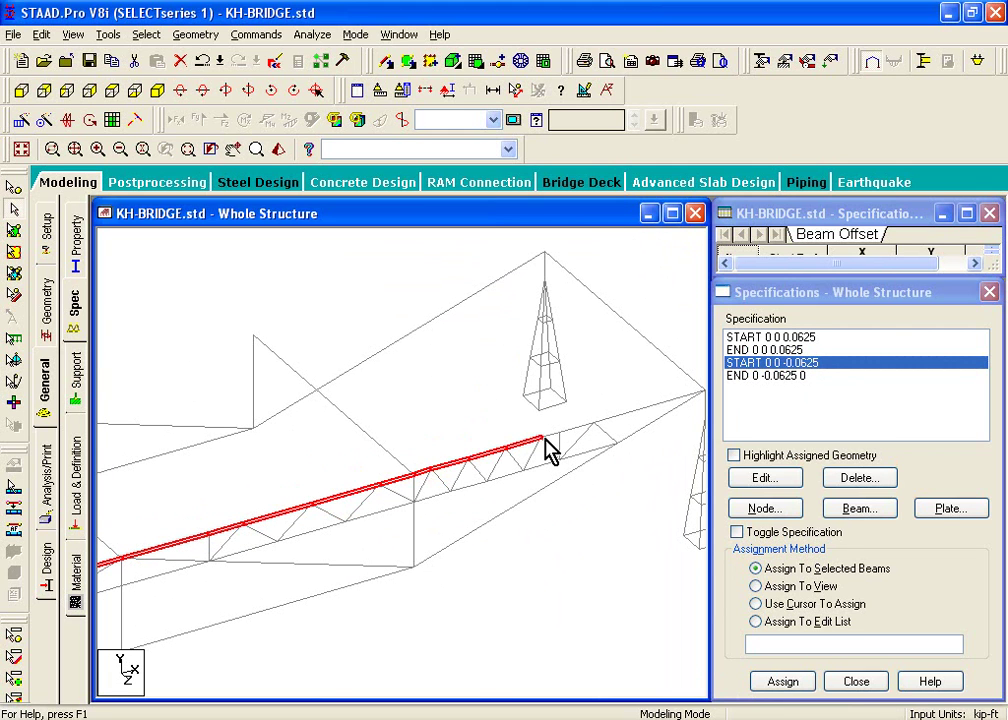
left_click(805, 686)
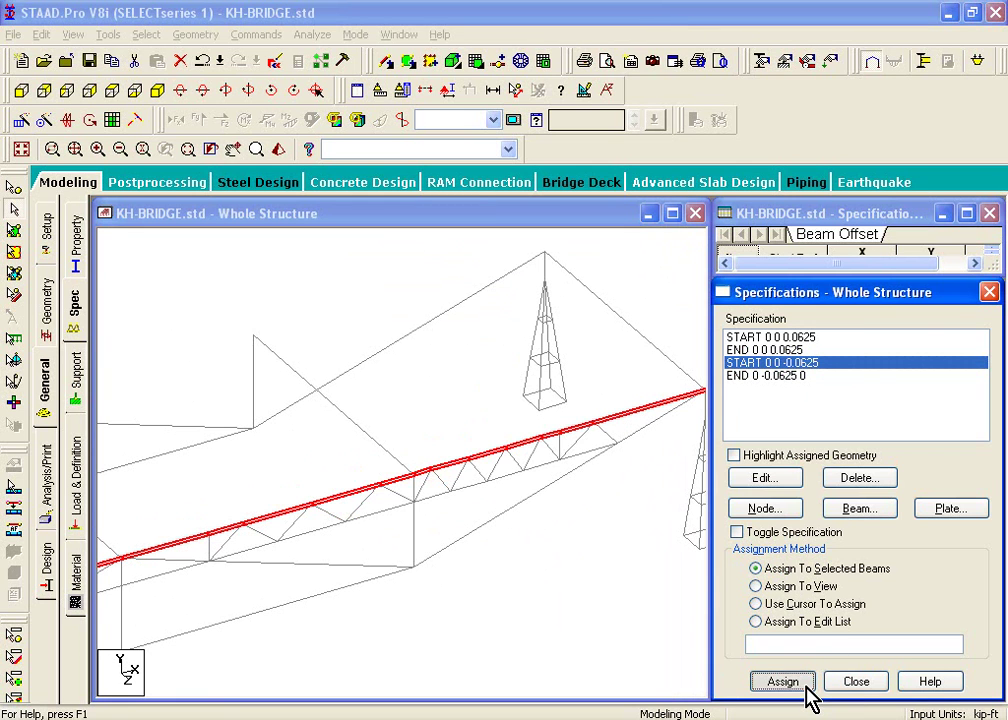
left_click(766, 527)
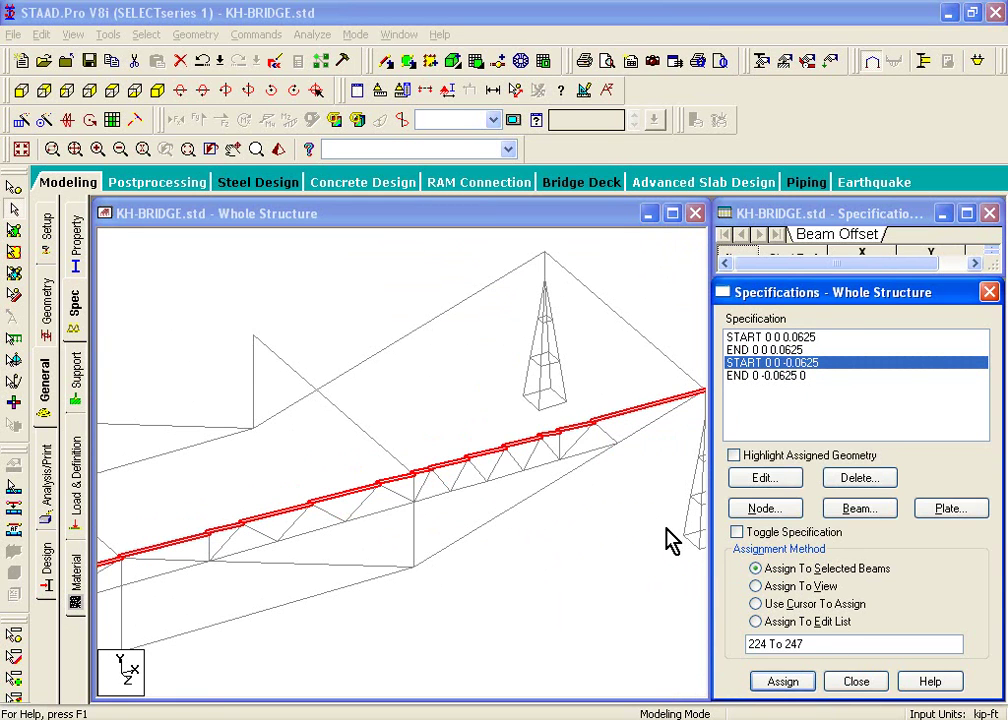
- Assign the END 0 -0.0625 0 offset to the same beams 224 to 247
middle_click_drag(672, 540, 535, 544)
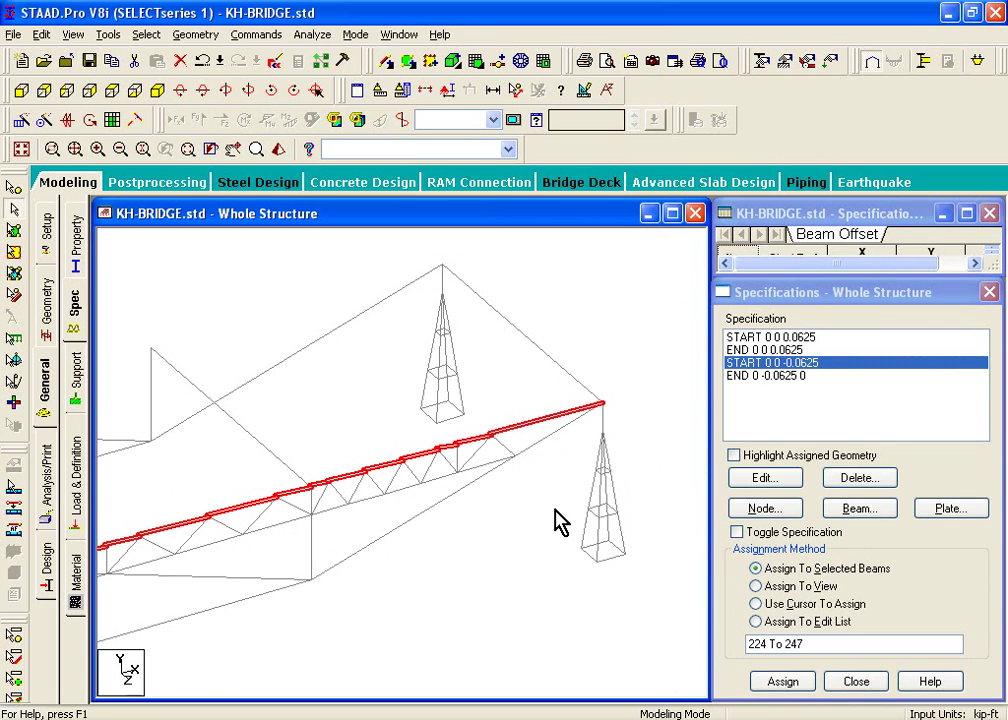
left_click(779, 376)
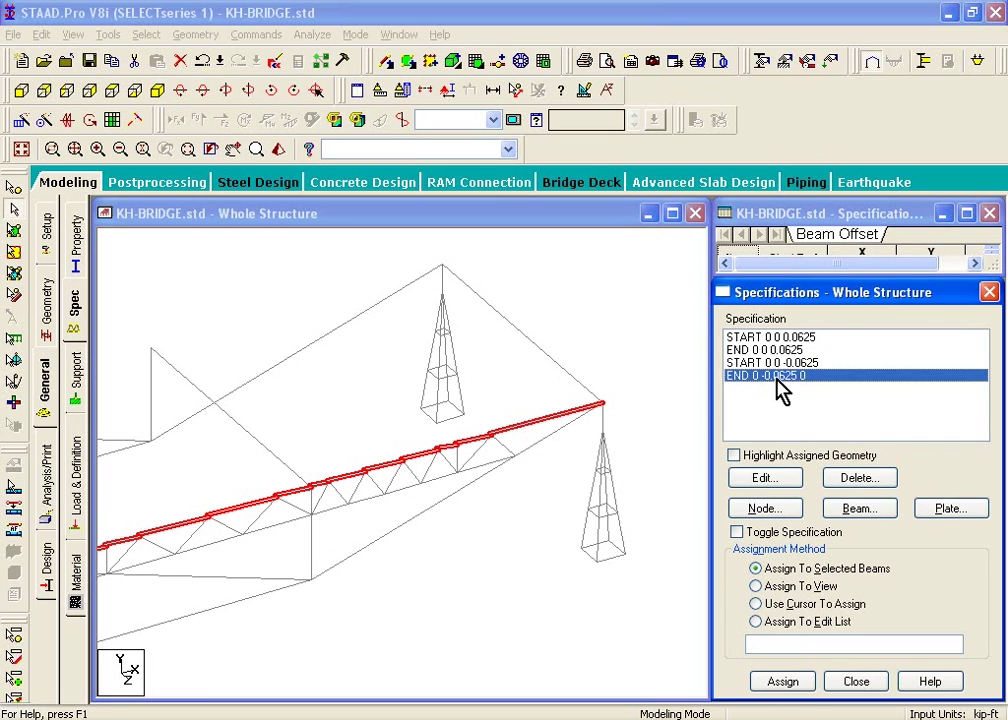
left_click(803, 683)
left_click(754, 524)
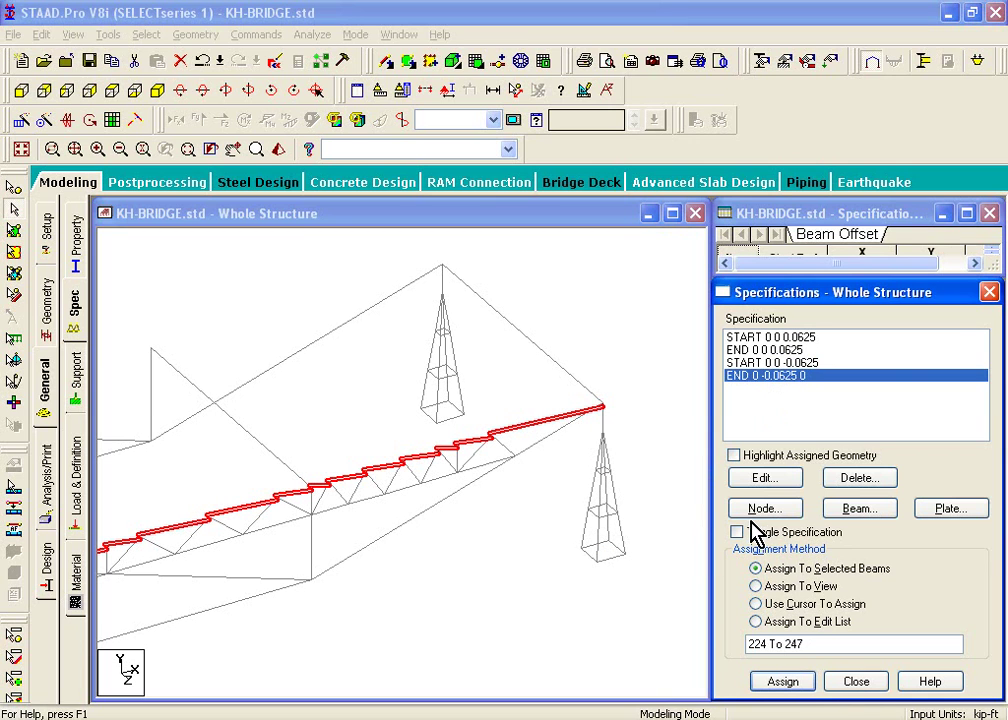
- Change the END offset to 0 0 -0.0625 and rotate the view to check the straight top chord
double_click(759, 385)
key("Tab")
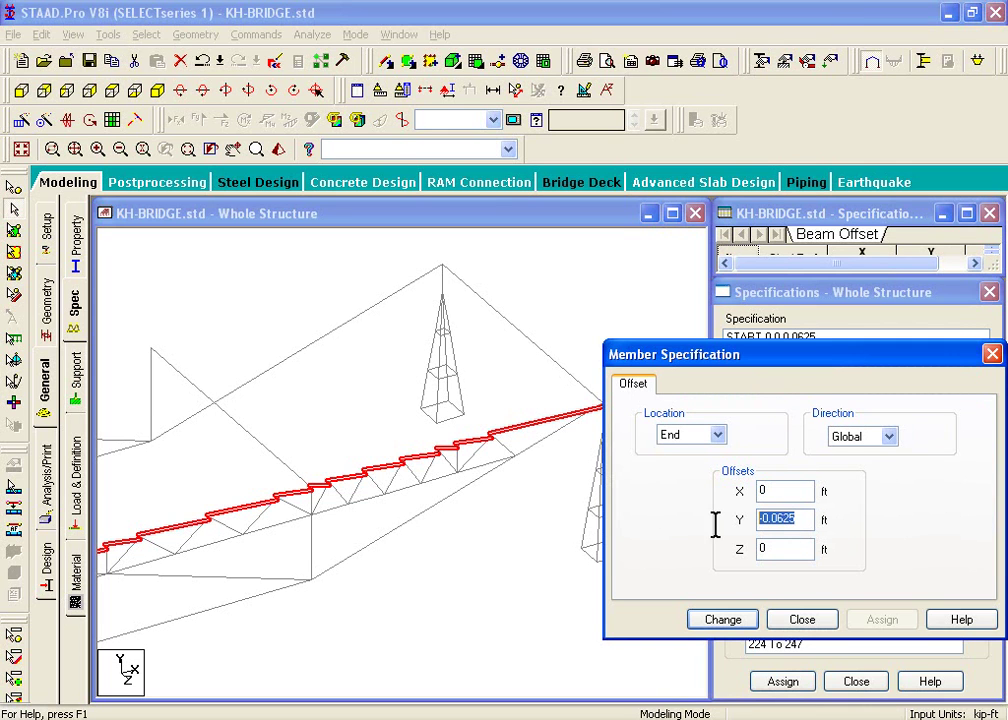
type("0")
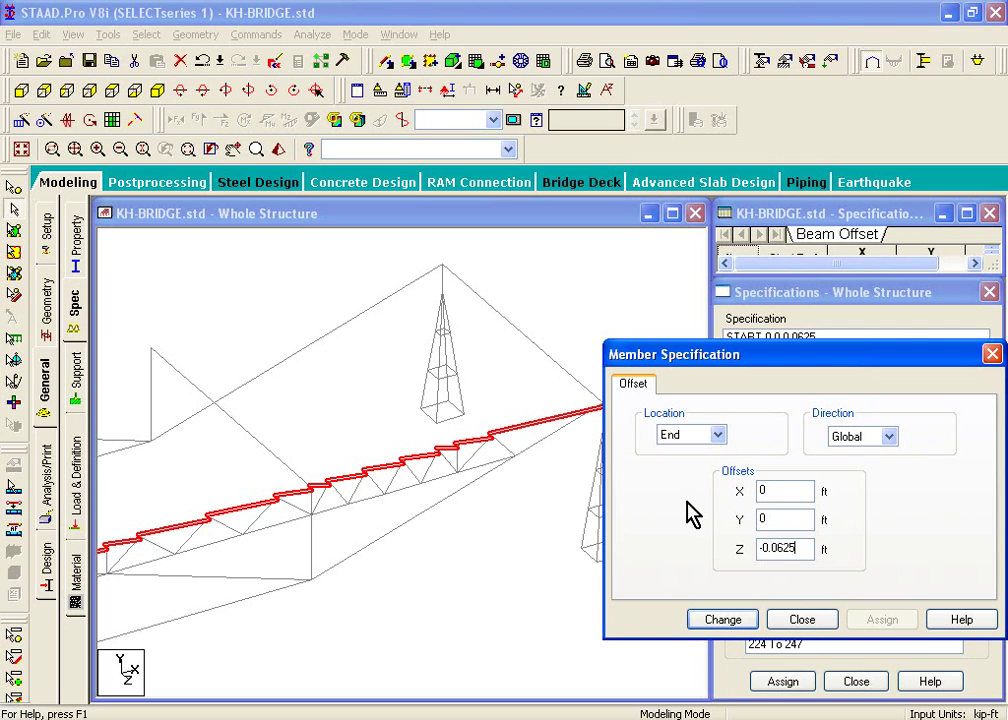
left_click(727, 621)
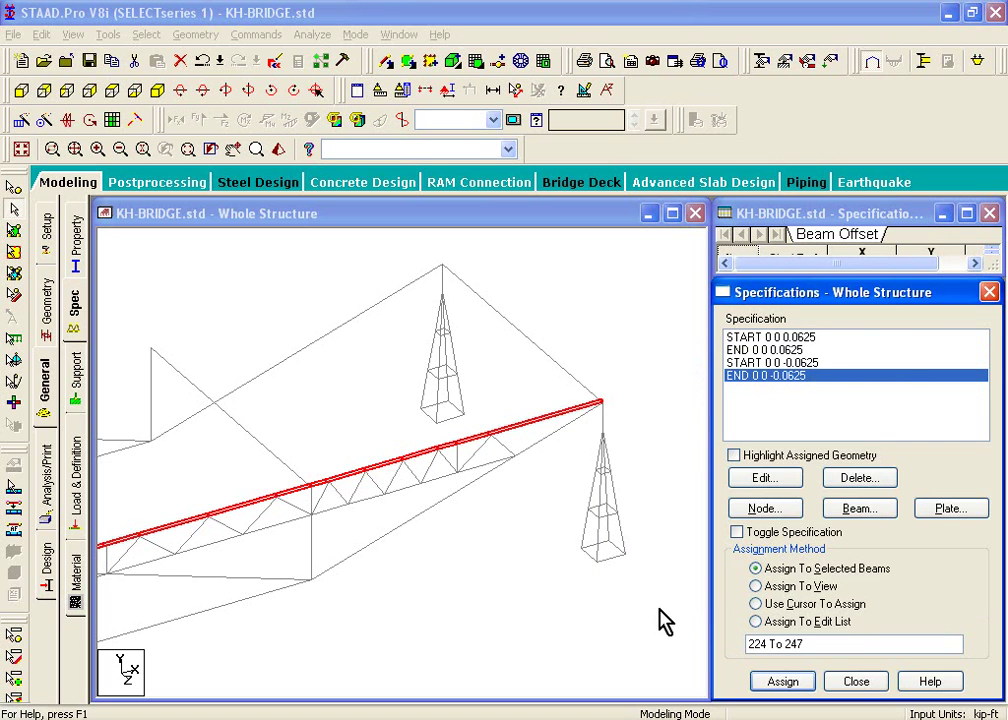
left_click(535, 557)
key("Left")
key("Left")
key("Left")
key("Left")
key("Left")
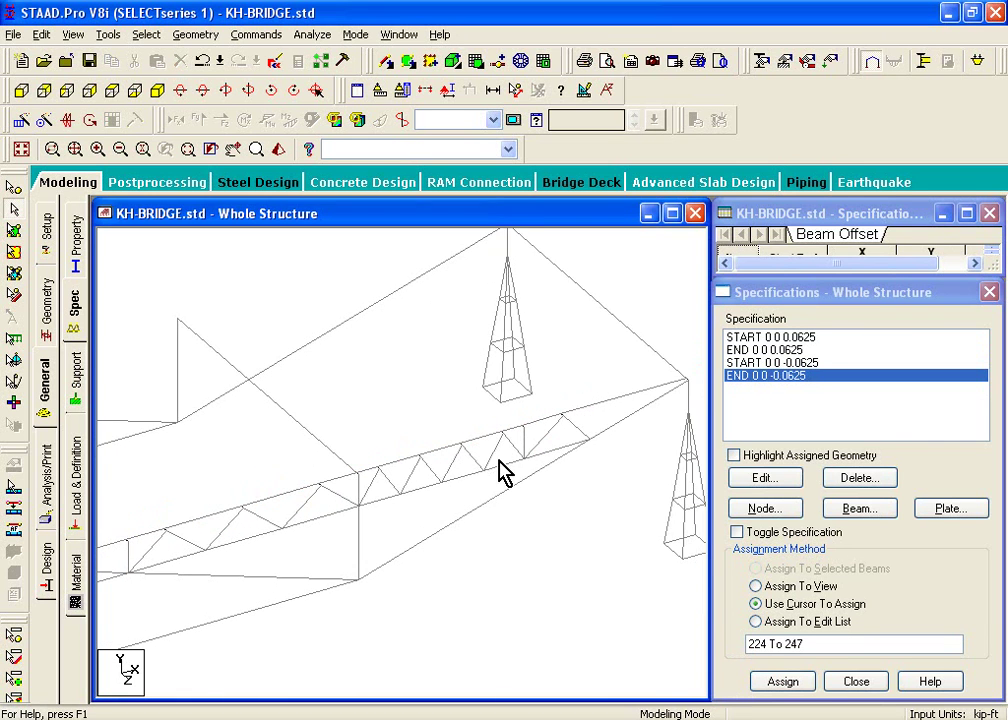
key("Left")
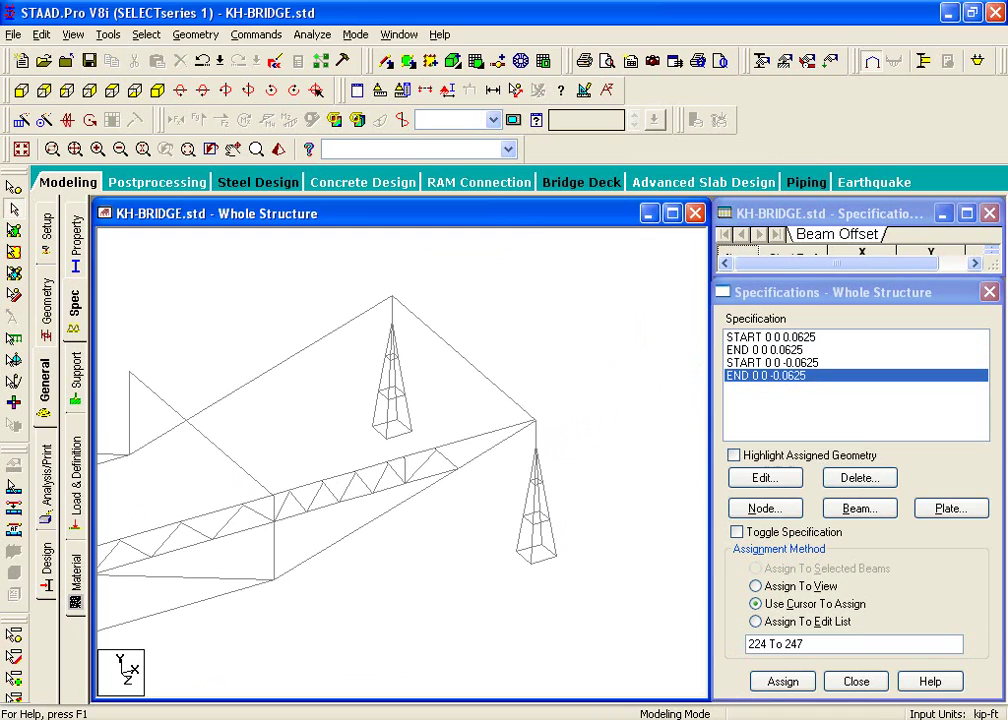
key("Left")
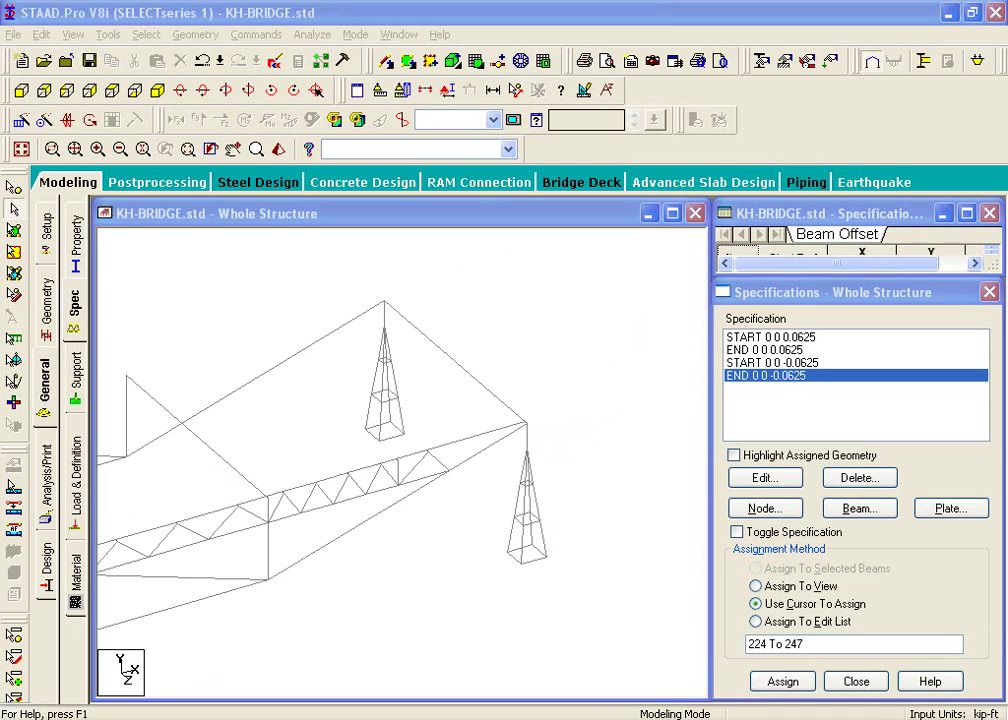
left_click(73, 36)
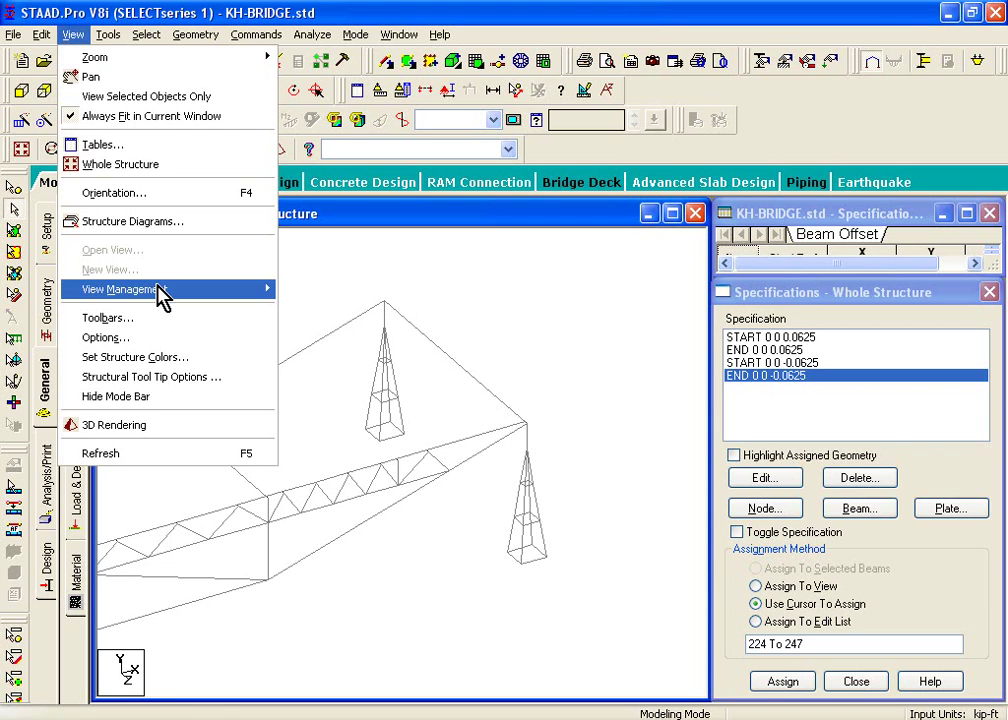
left_click(140, 165)
left_click(355, 422)
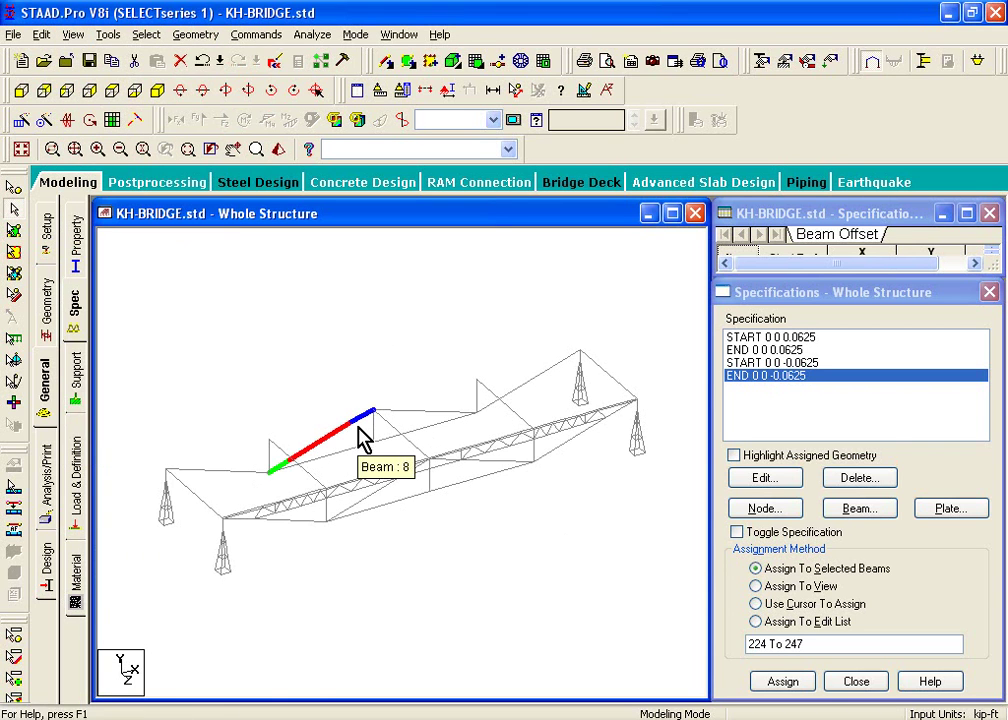
middle_click_drag(488, 492, 488, 466)
scroll(448, 490, "up", 6)
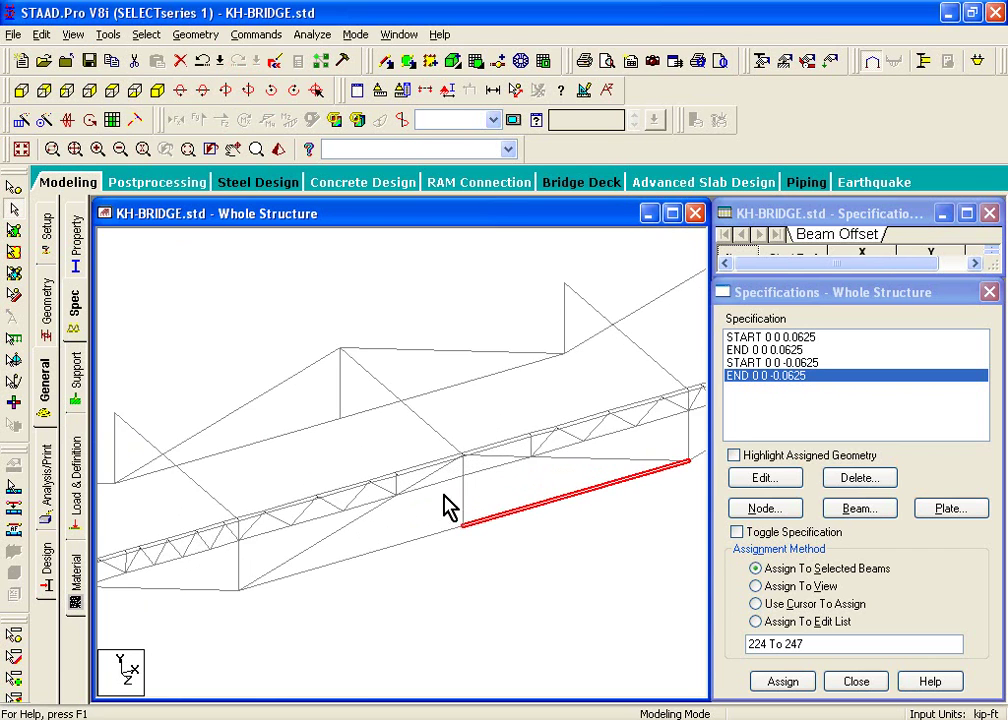
scroll(445, 497, "up", 2)
left_click(423, 480)
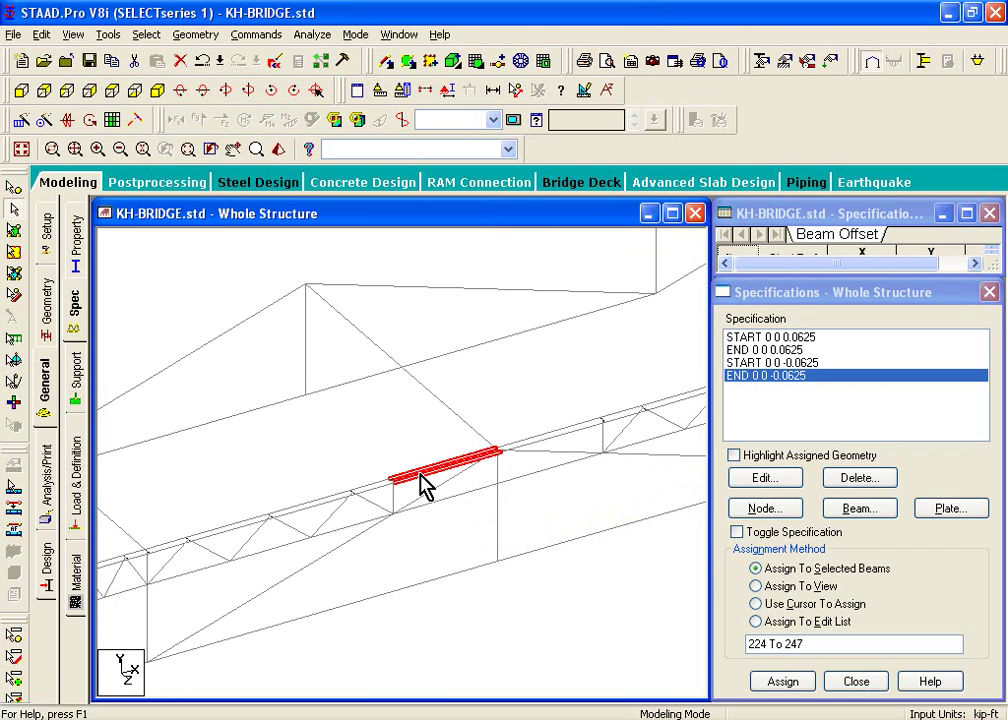
left_click(337, 500)
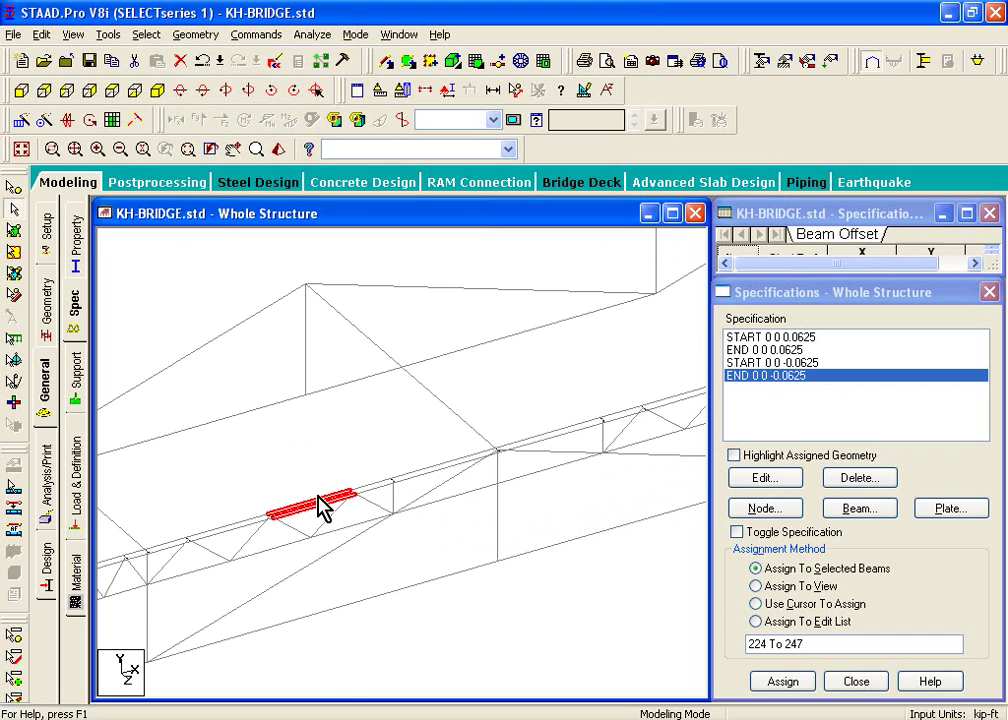
left_click(319, 483)
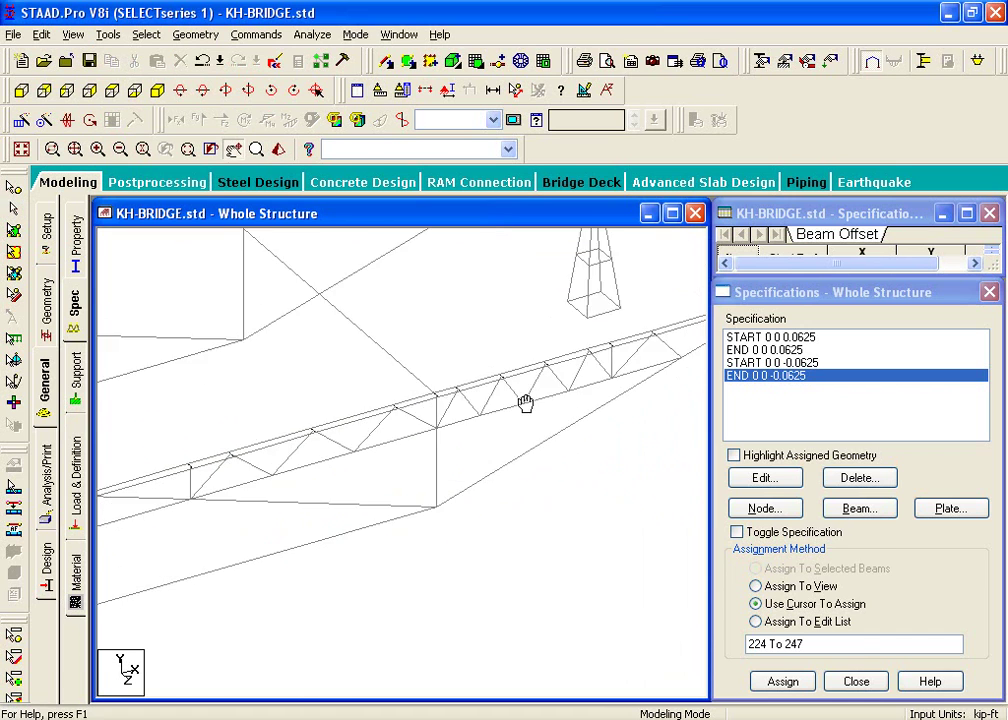